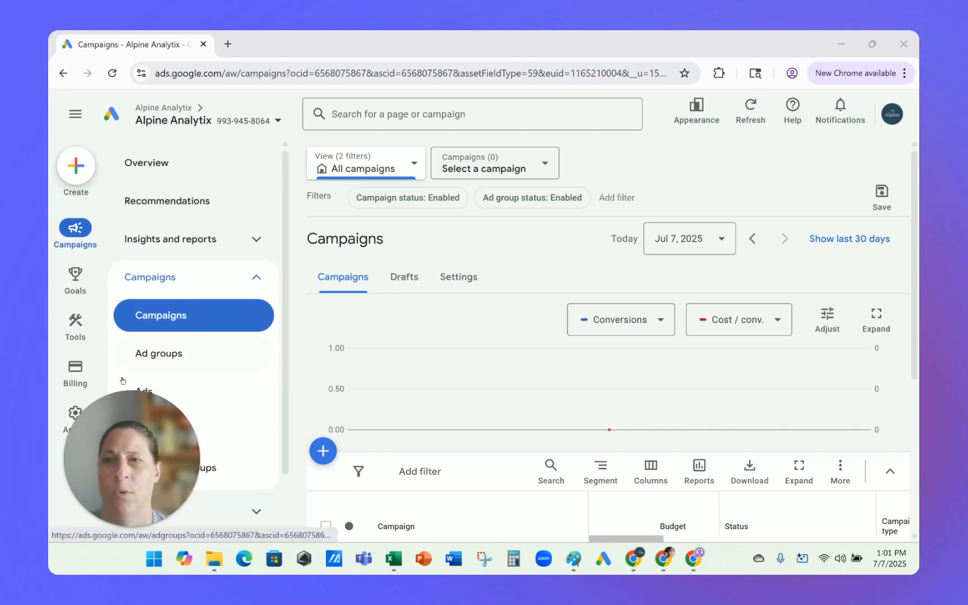
Step: Open Keyword Planner and start discovering new keywords
mouse_move(75, 277)
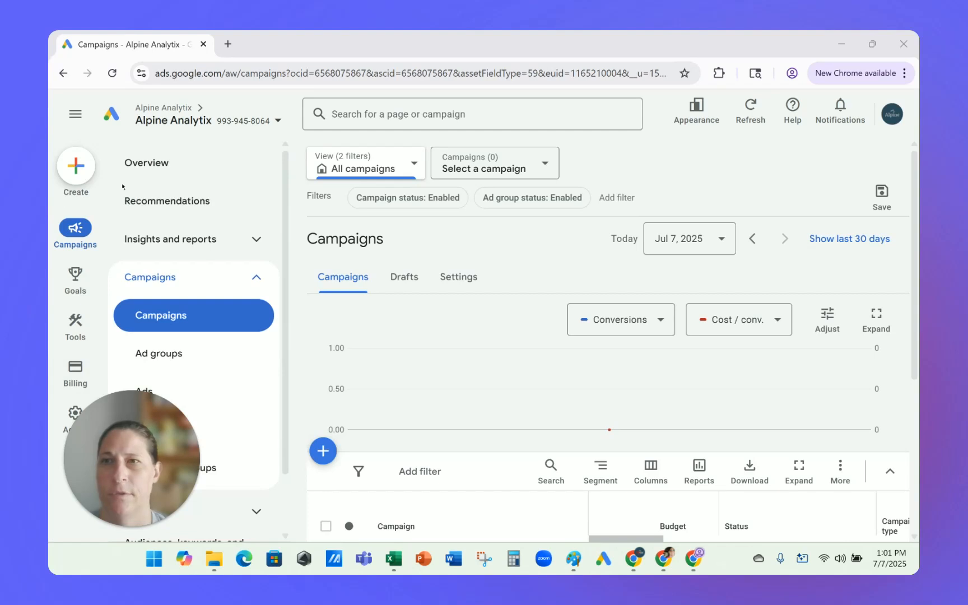
mouse_move(70, 322)
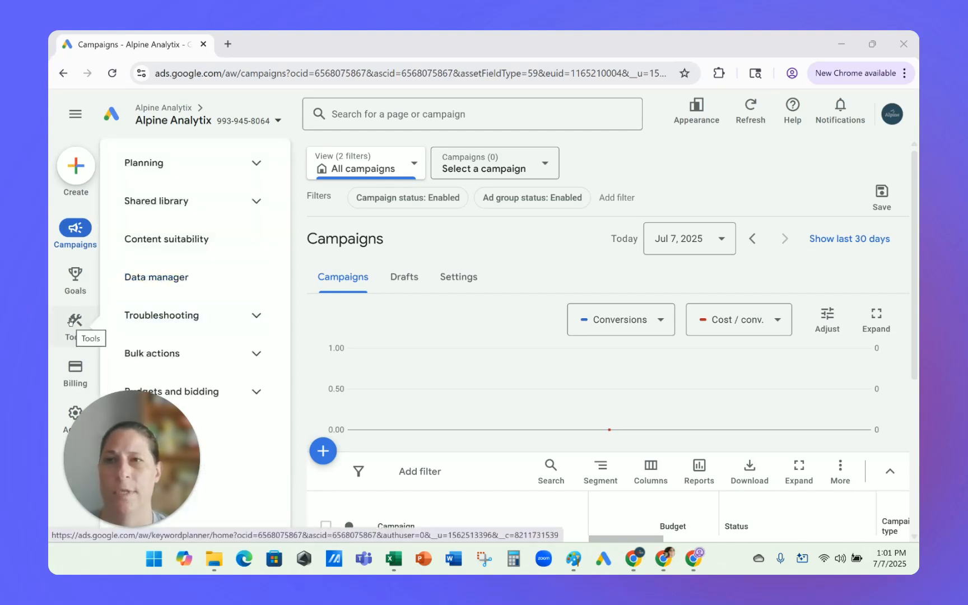
left_click(139, 164)
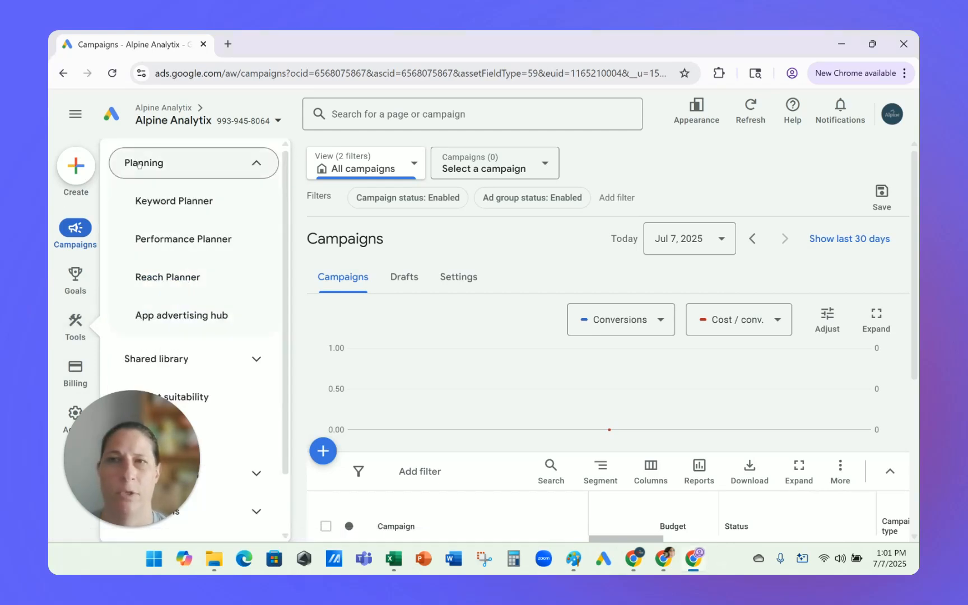
left_click(187, 207)
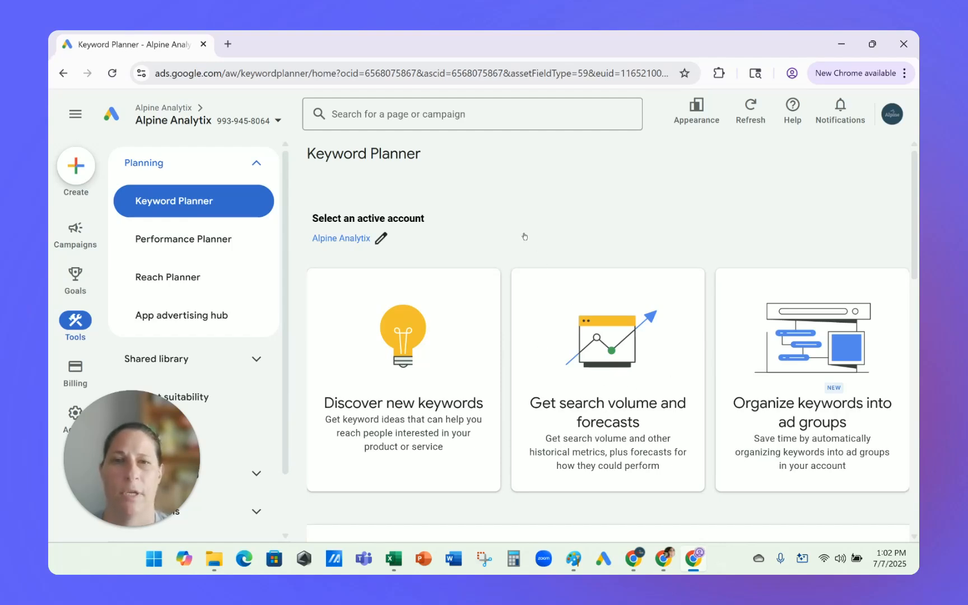
left_click(403, 404)
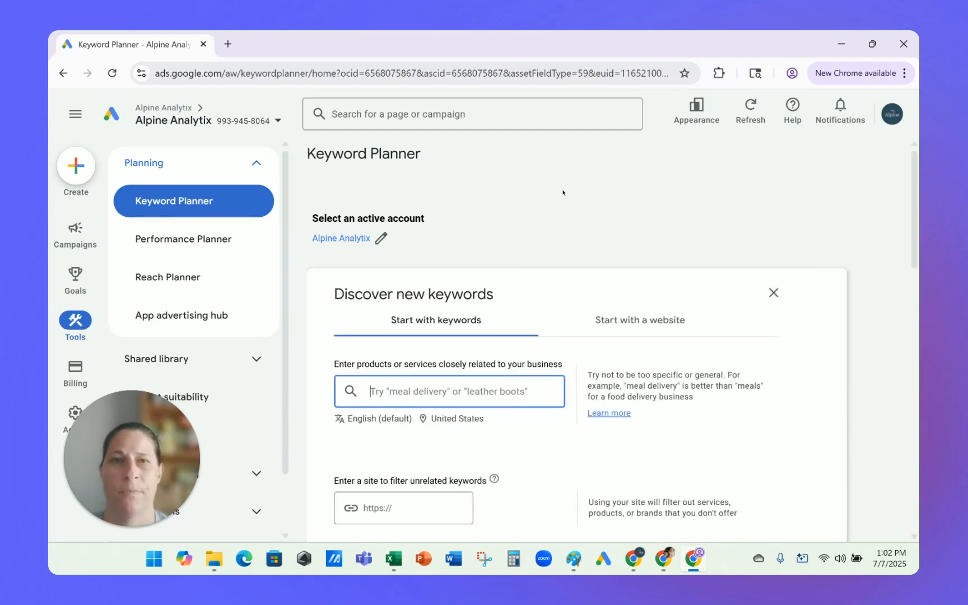
scroll(566, 169, "down", 1)
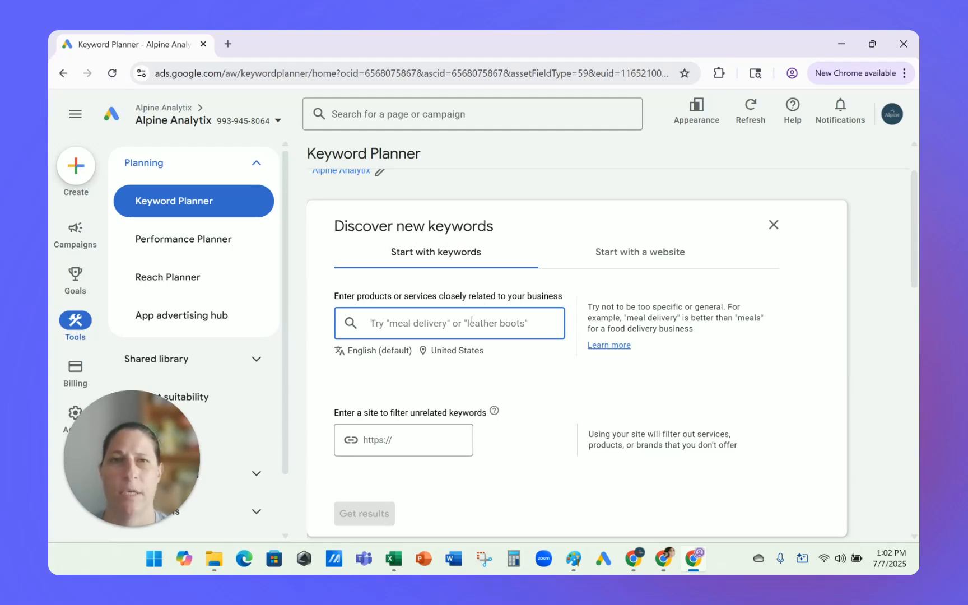
left_click(663, 253)
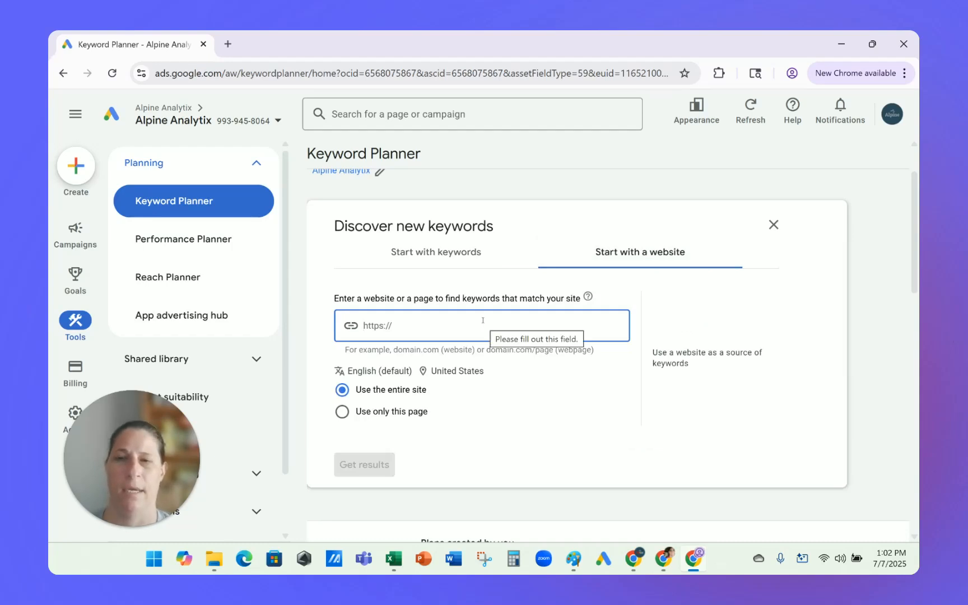
type("www.lp")
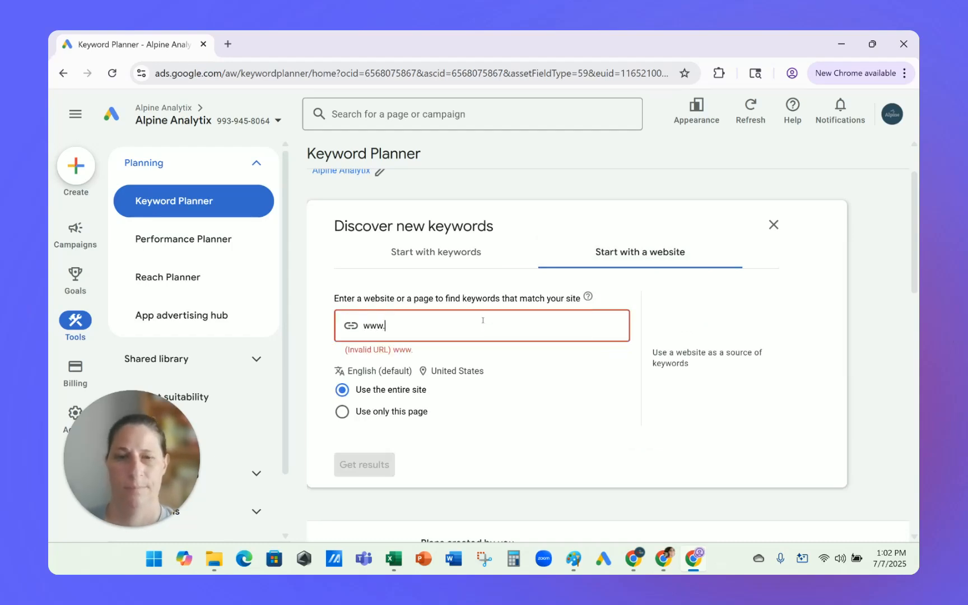
key("BackSpace")
key("BackSpace")
type("alp")
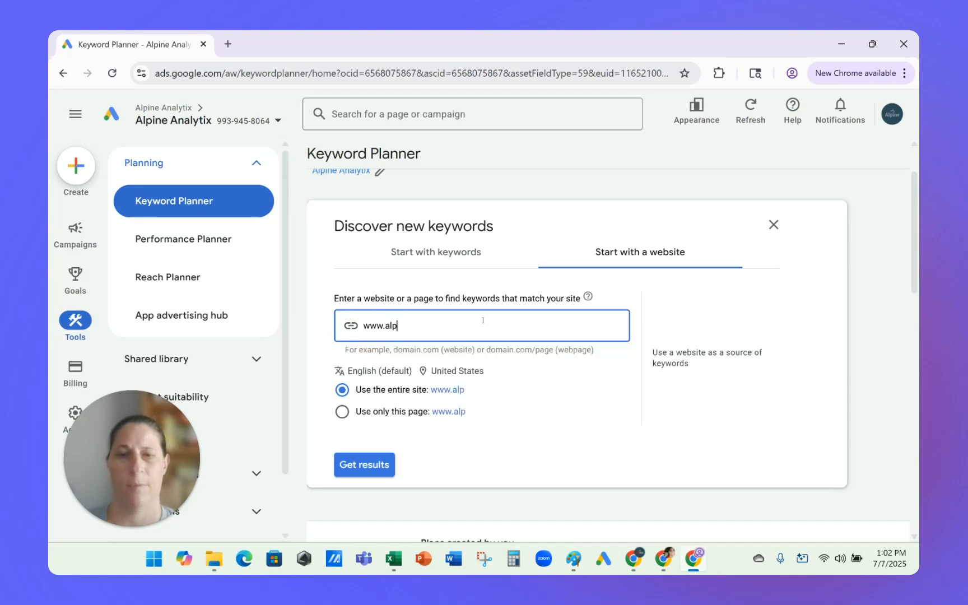
type("ineanalytix.com")
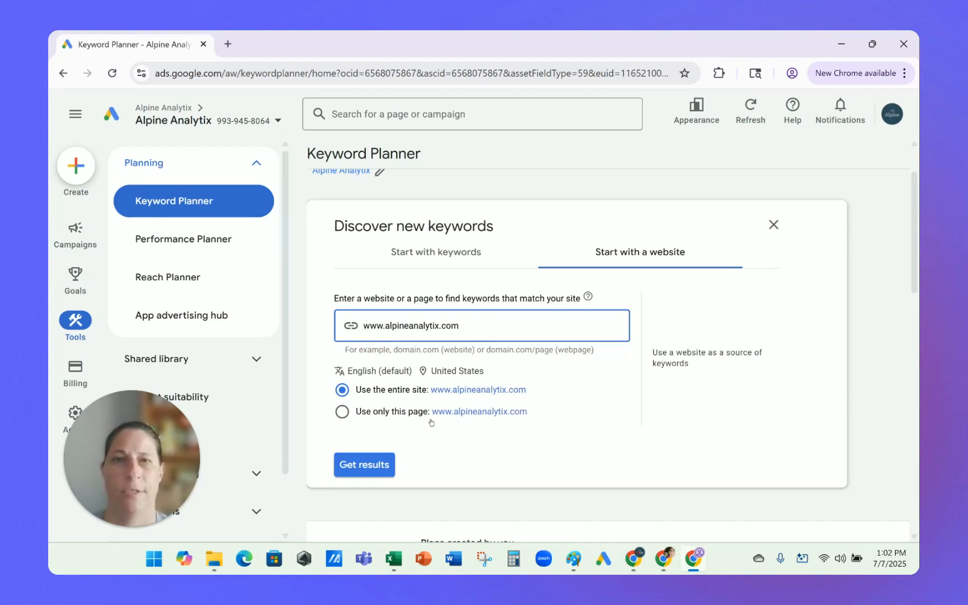
Step: Set the source to the entire site and get the keyword ideas
left_click(340, 419)
left_click(481, 324)
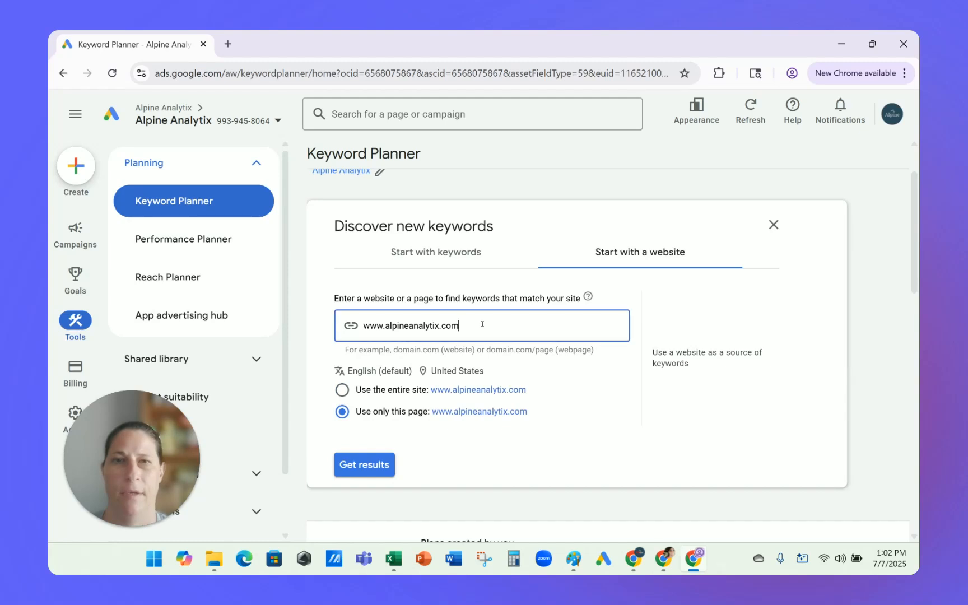
left_click(343, 390)
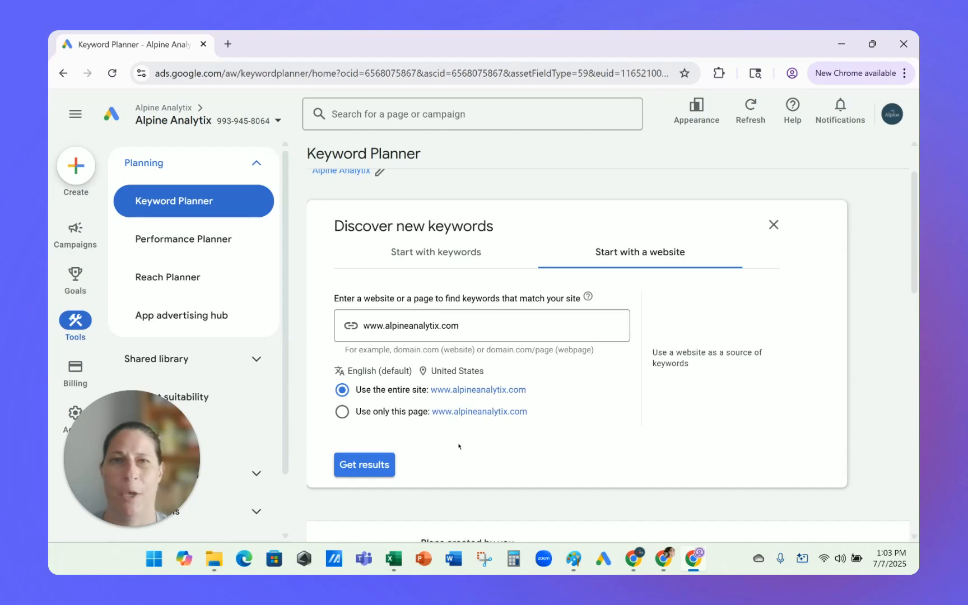
left_click(372, 467)
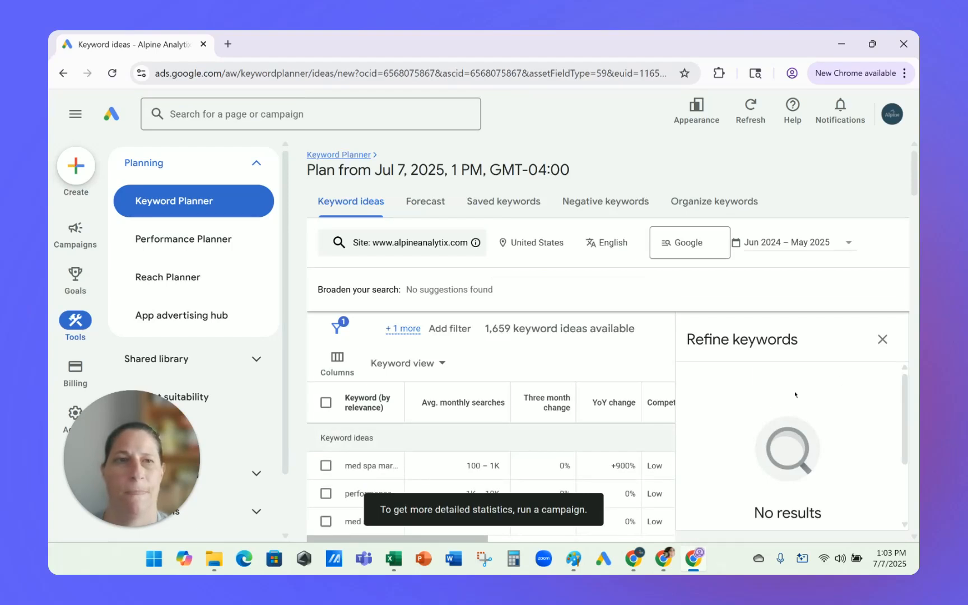
Step: Close the Refine keywords pane and widen the Keyword column so the full keywords fit
left_click(883, 339)
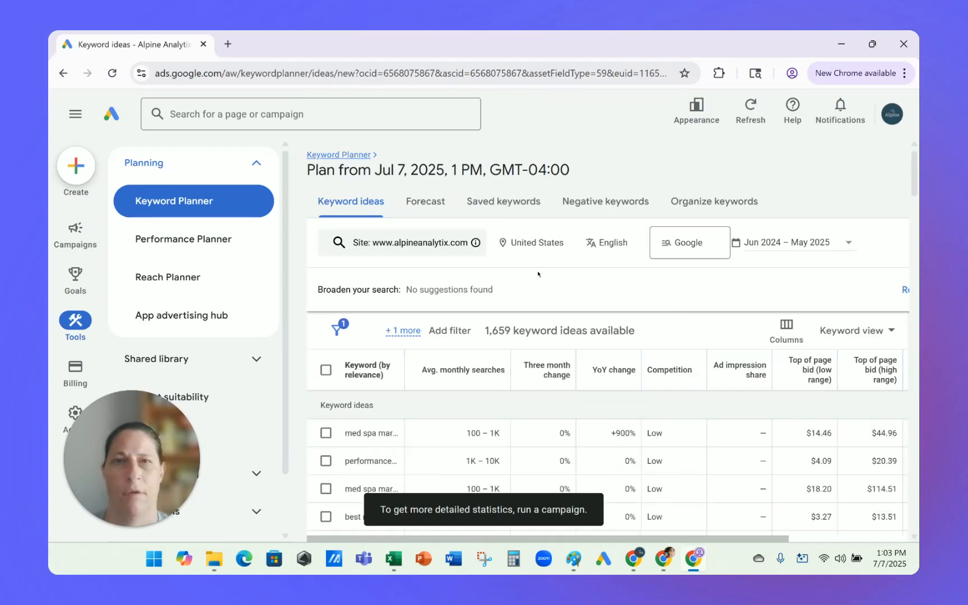
scroll(538, 273, "down", 1)
scroll(538, 274, "up", 1)
left_click_drag(404, 370, 487, 372)
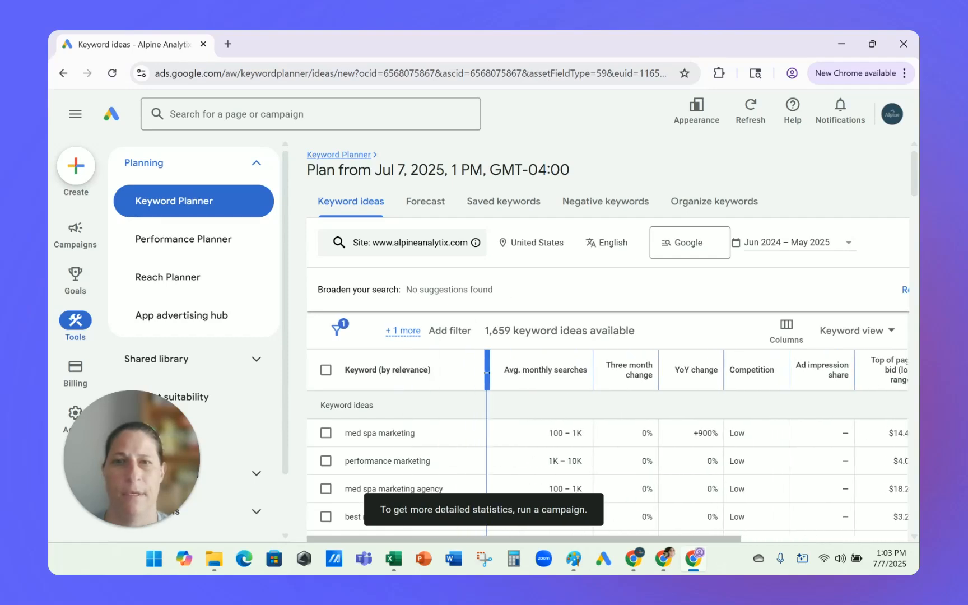
Step: Sort the keyword ideas by average monthly searches, highest first
scroll(527, 264, "down", 1)
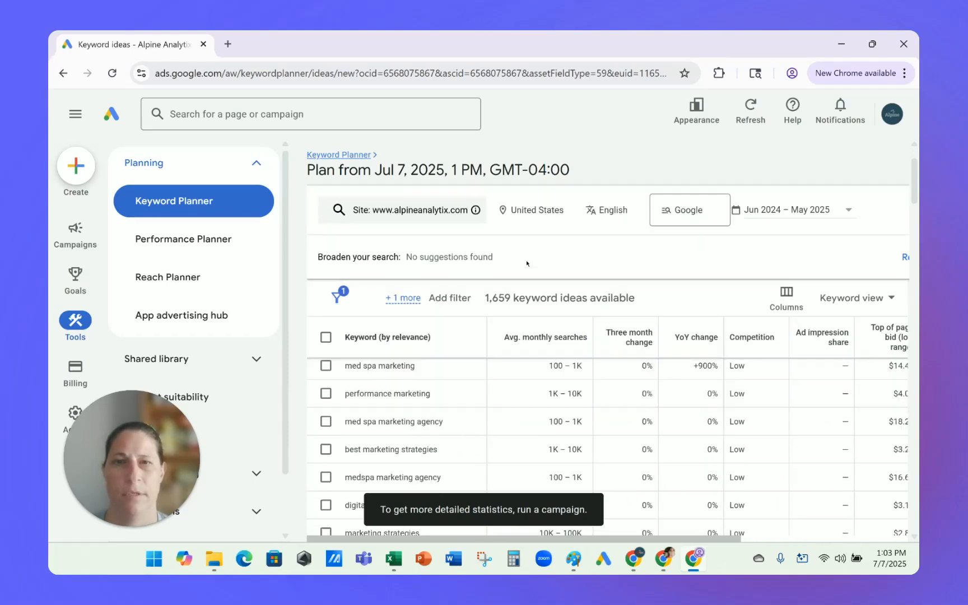
scroll(527, 263, "up", 3)
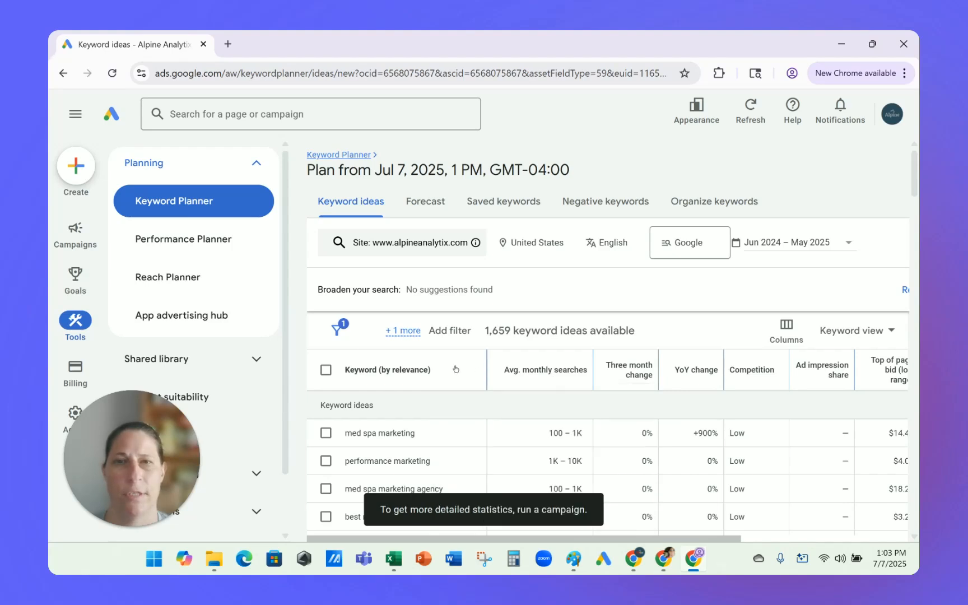
left_click(520, 369)
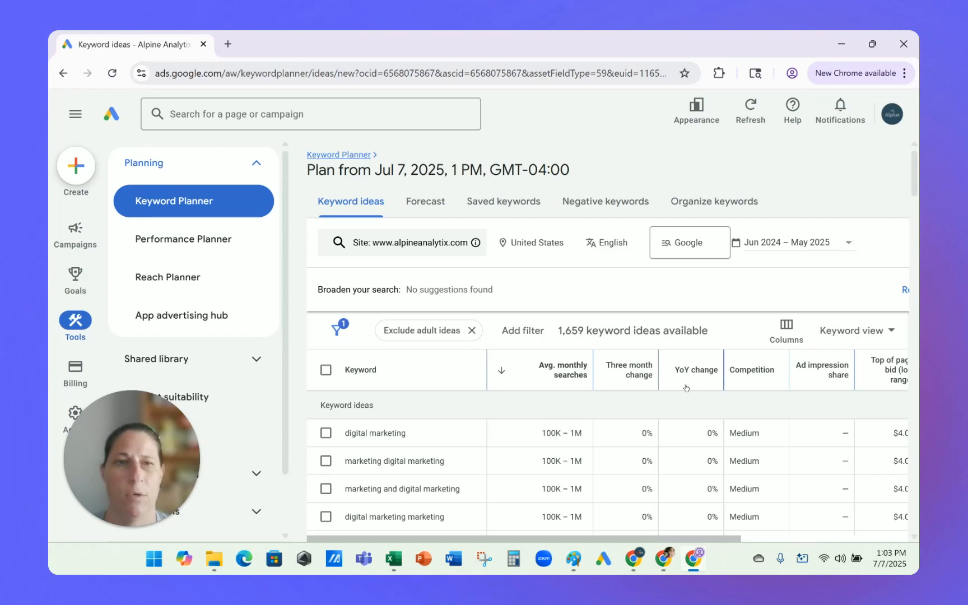
Step: Examine the keyword ideas' monthly searches, competition, and low-range and high-range top of page bids
left_click_drag(665, 539, 831, 541)
mouse_move(519, 369)
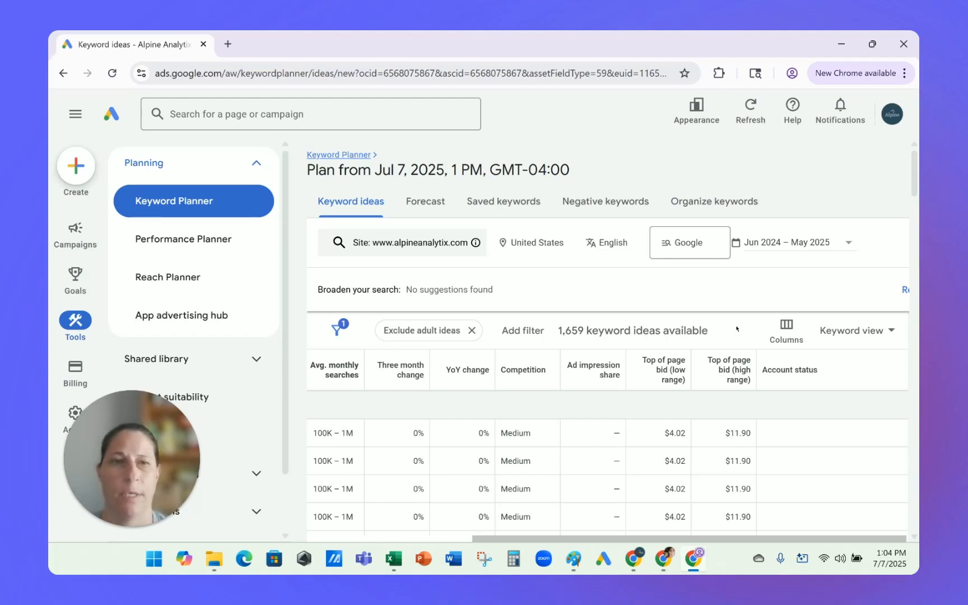
mouse_move(678, 366)
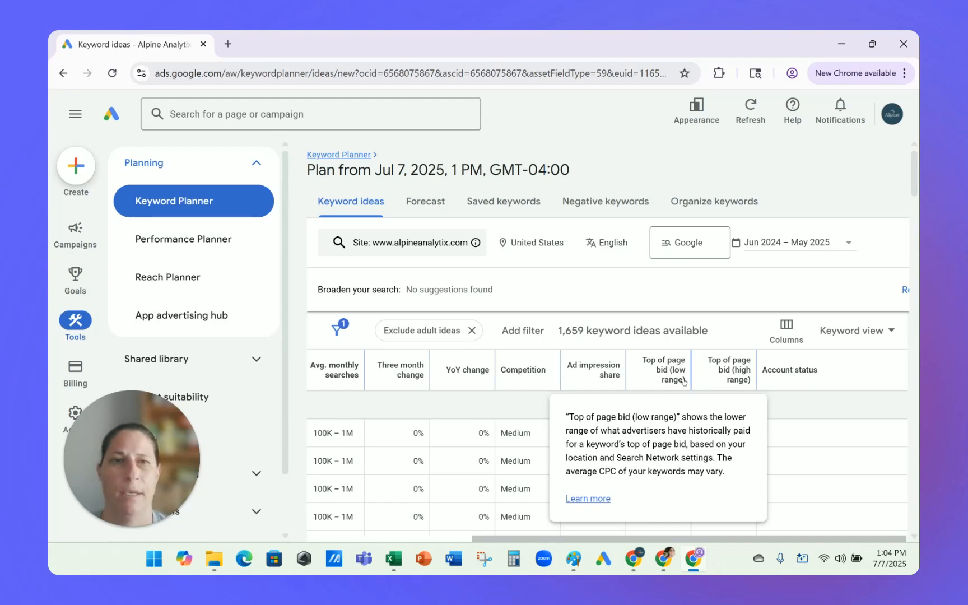
mouse_move(726, 368)
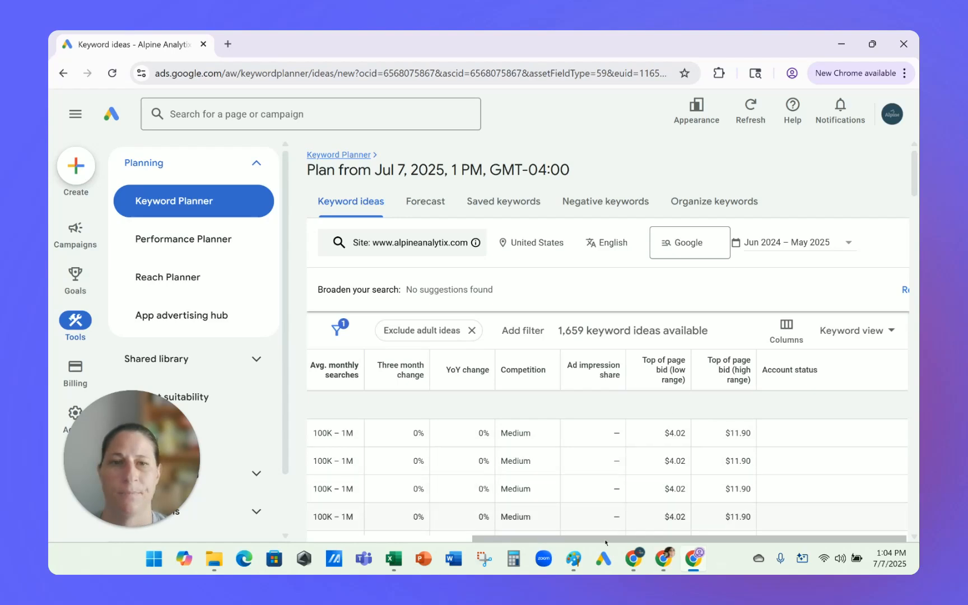
left_click_drag(615, 539, 450, 548)
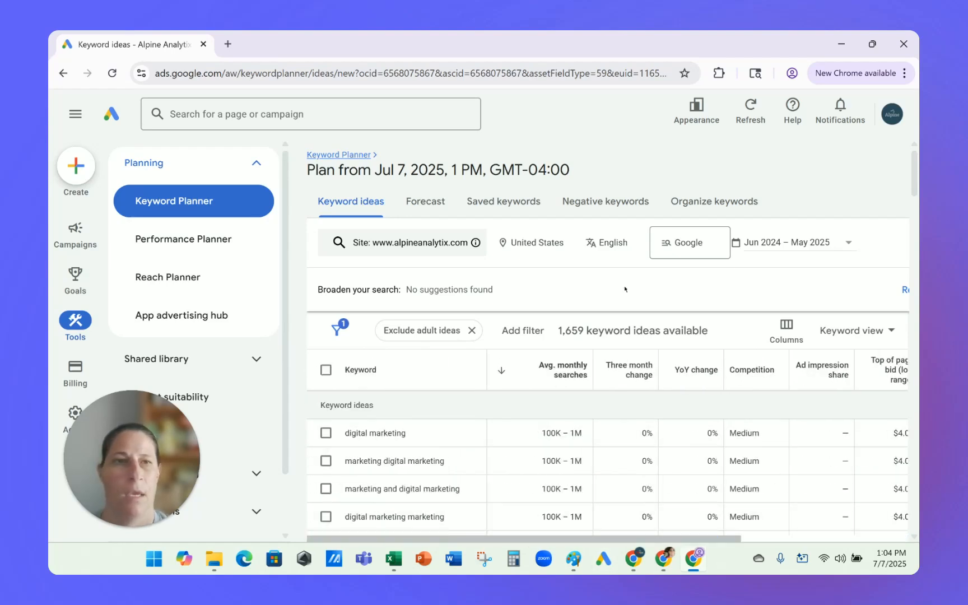
scroll(658, 384, "down", 5)
scroll(657, 384, "down", 2)
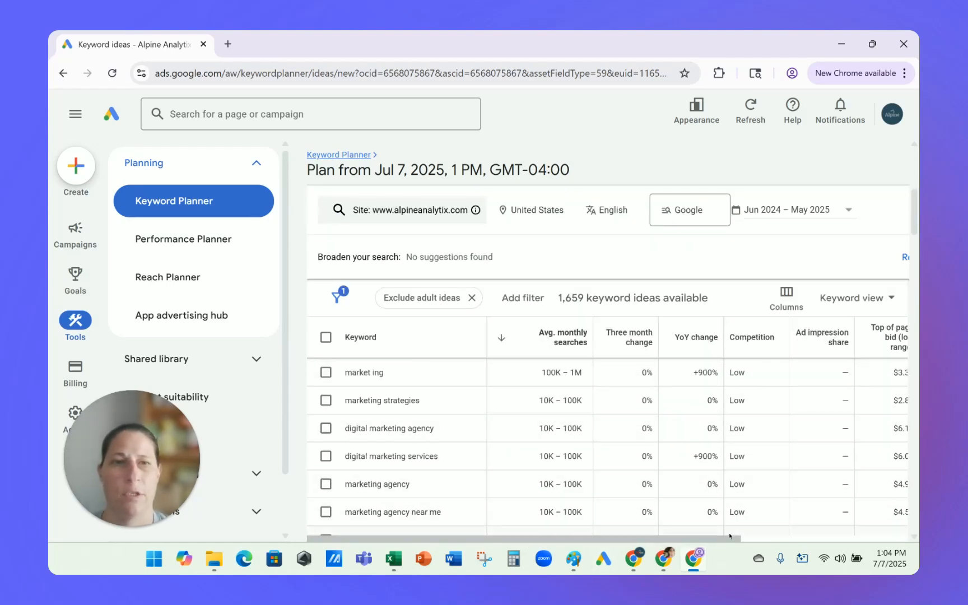
left_click_drag(736, 540, 902, 544)
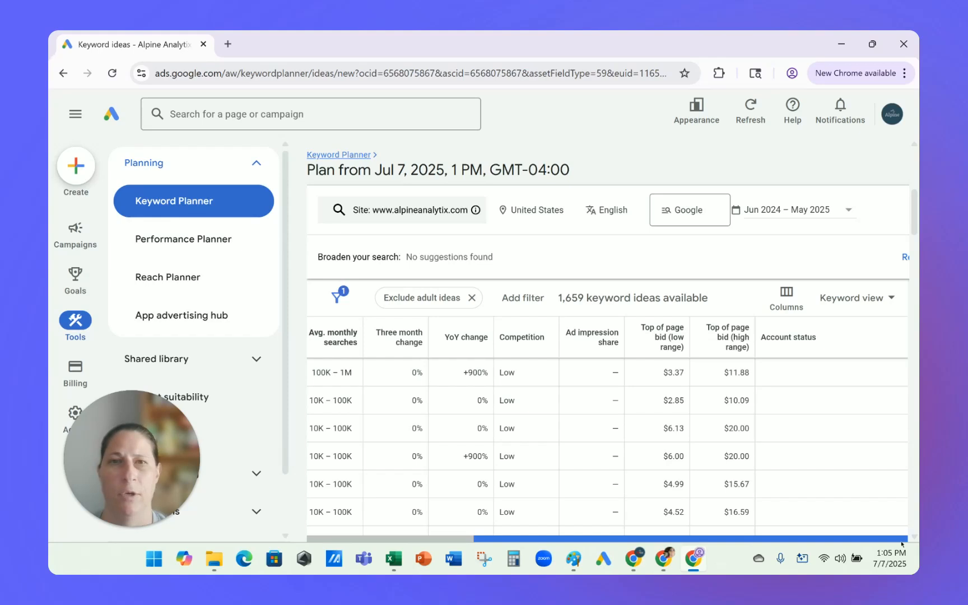
left_click_drag(902, 542, 717, 537)
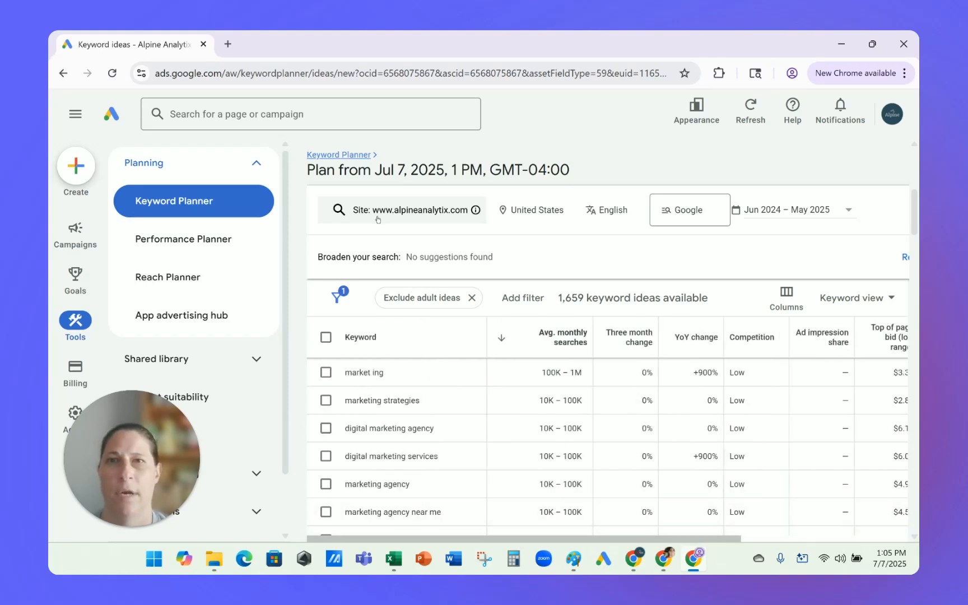
Step: Return to the Keyword Planner home and start a new keyword discovery with the seed keyword "mommy makeover"
left_click(342, 155)
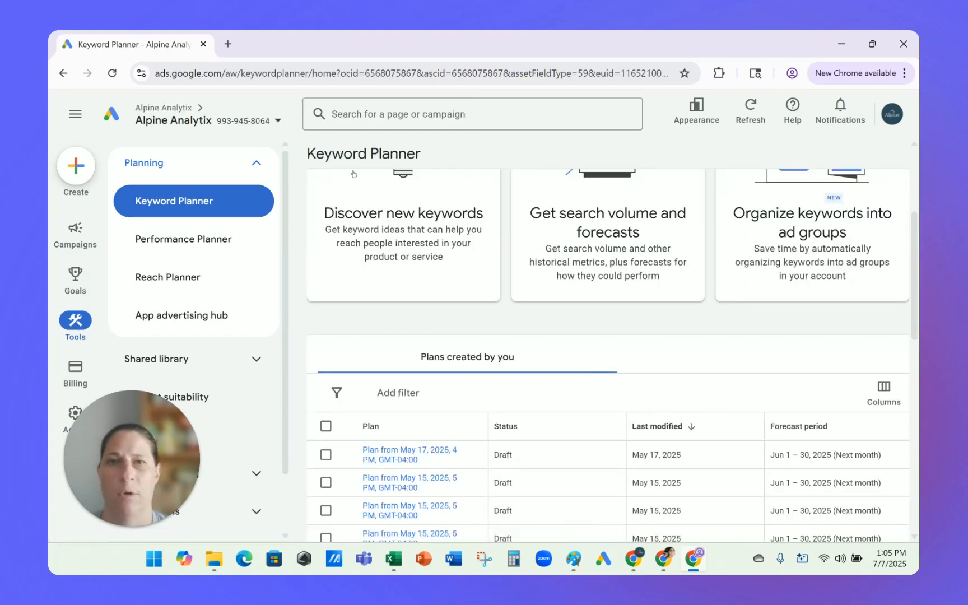
left_click(406, 240)
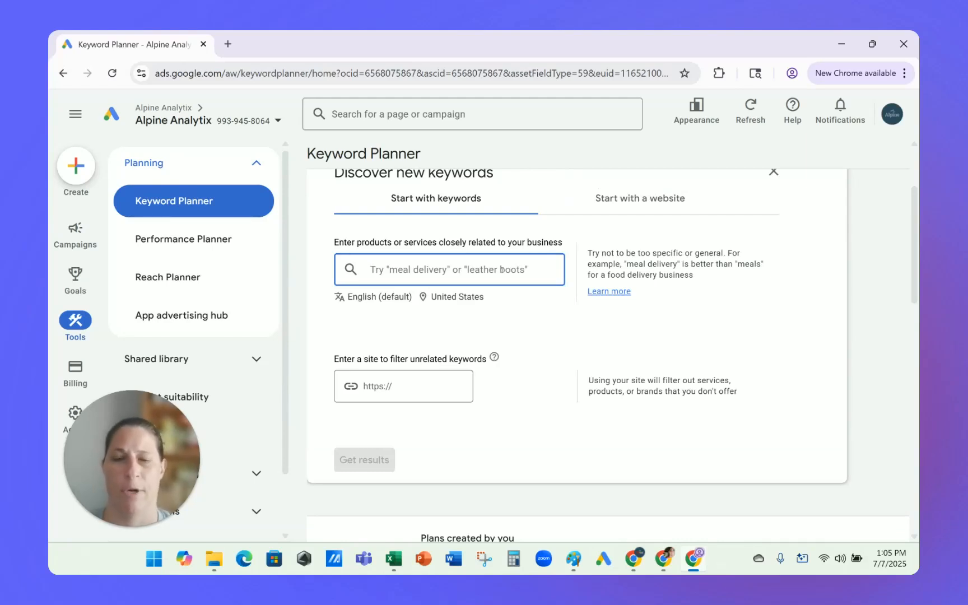
type("momm")
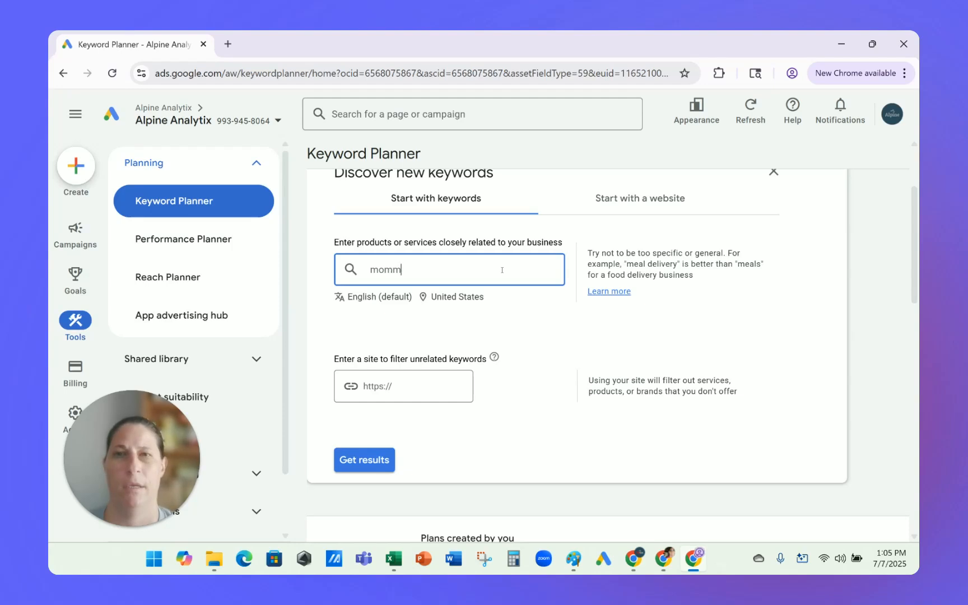
type("y makeover")
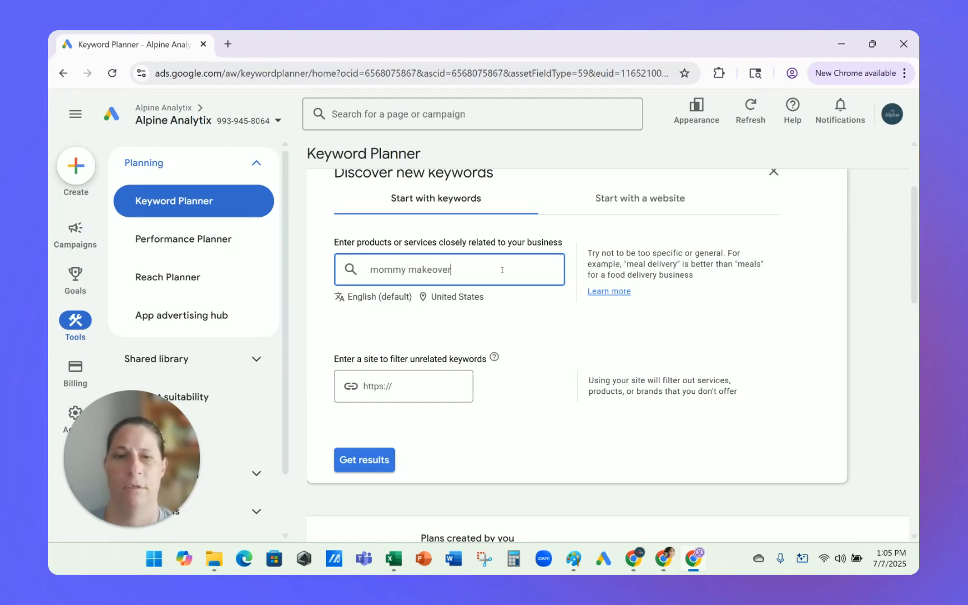
key("Return")
Step: Add the seed keywords "mommy makeover denver", "best mommy makeover surgeon" and "mommy makeover near me"
type("momm")
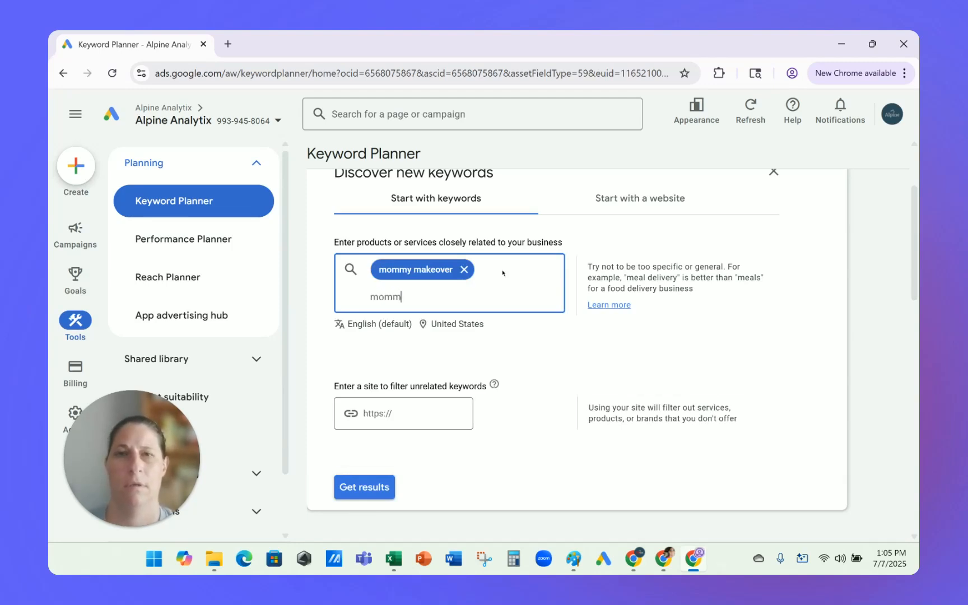
type("y makeover")
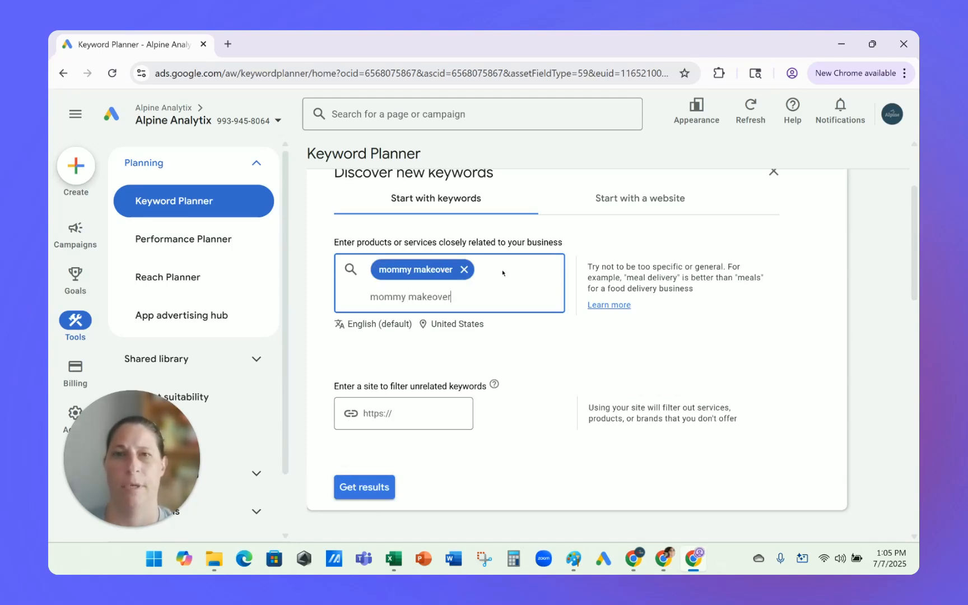
type(" denver")
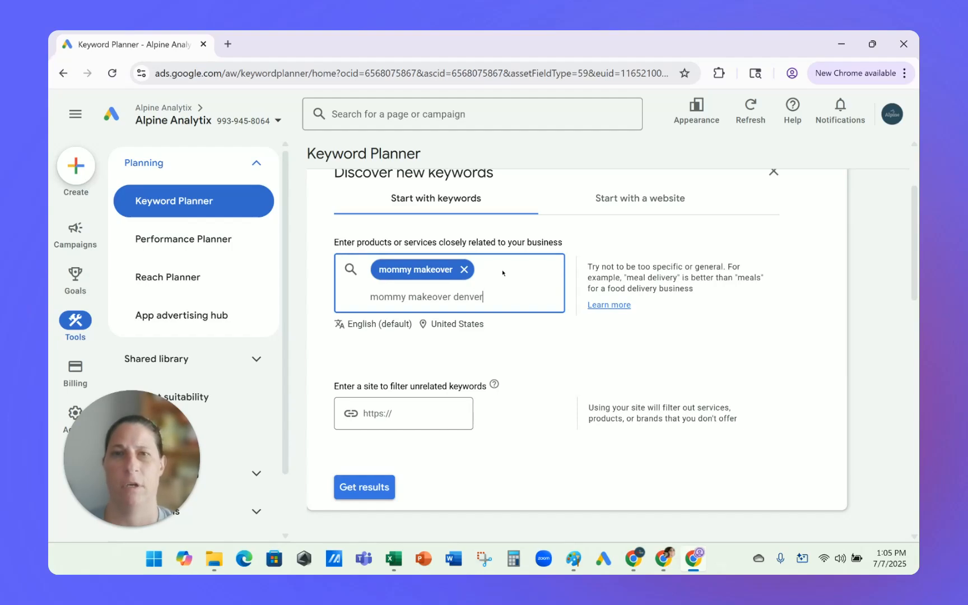
key("Return")
type("best mommy ma")
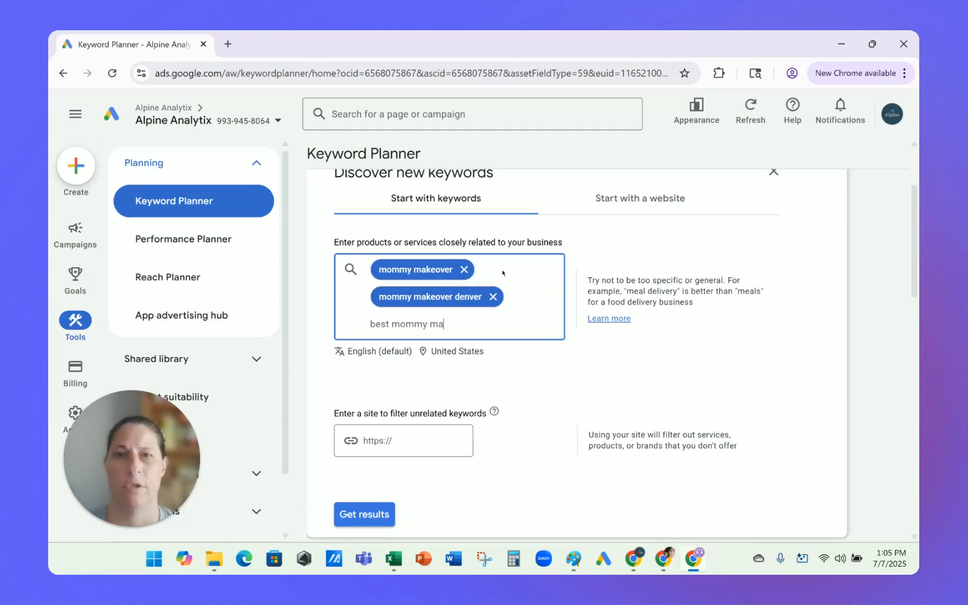
type("keover surgeon")
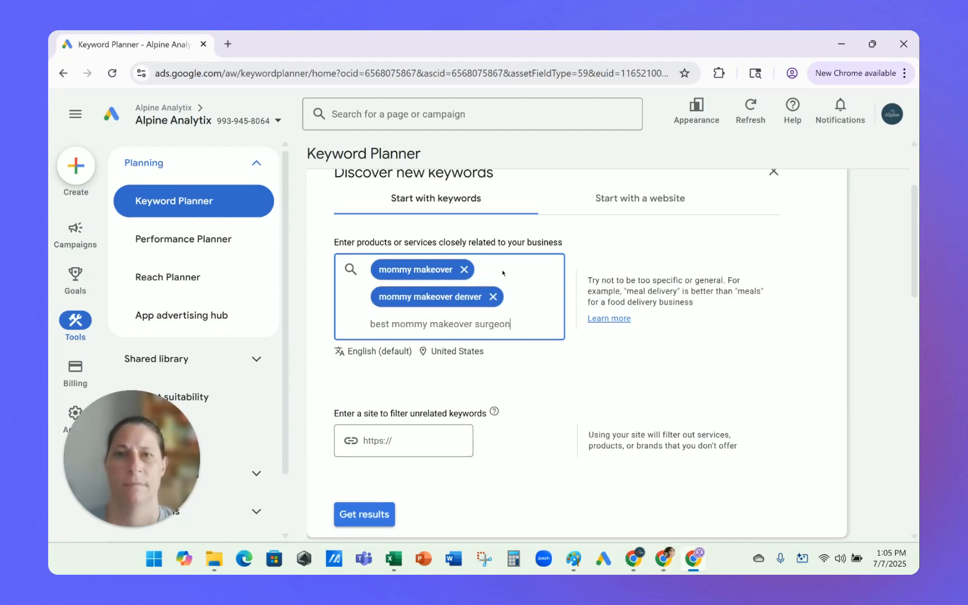
key("Return")
type("mommy")
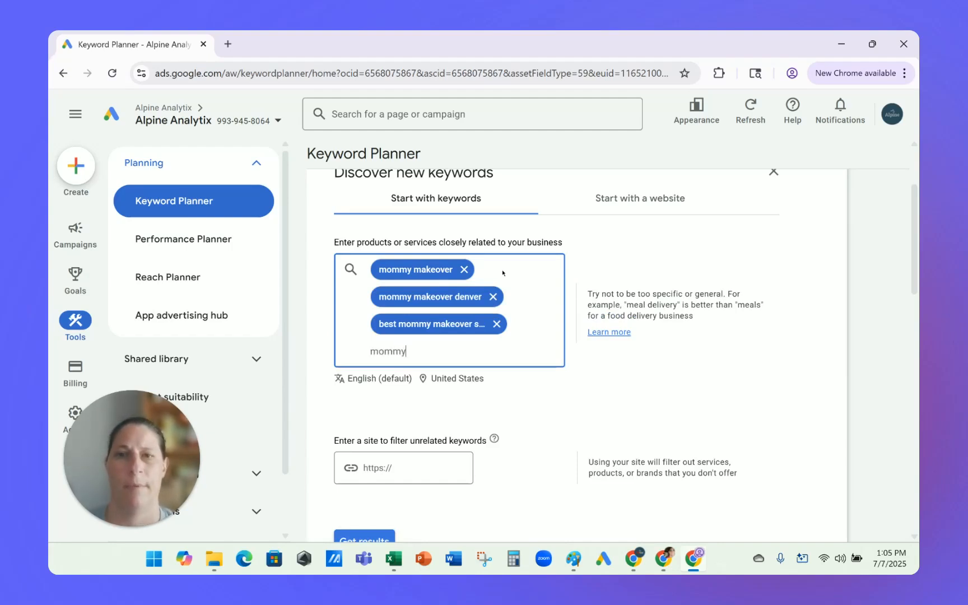
type(" makeover near me")
key("Return")
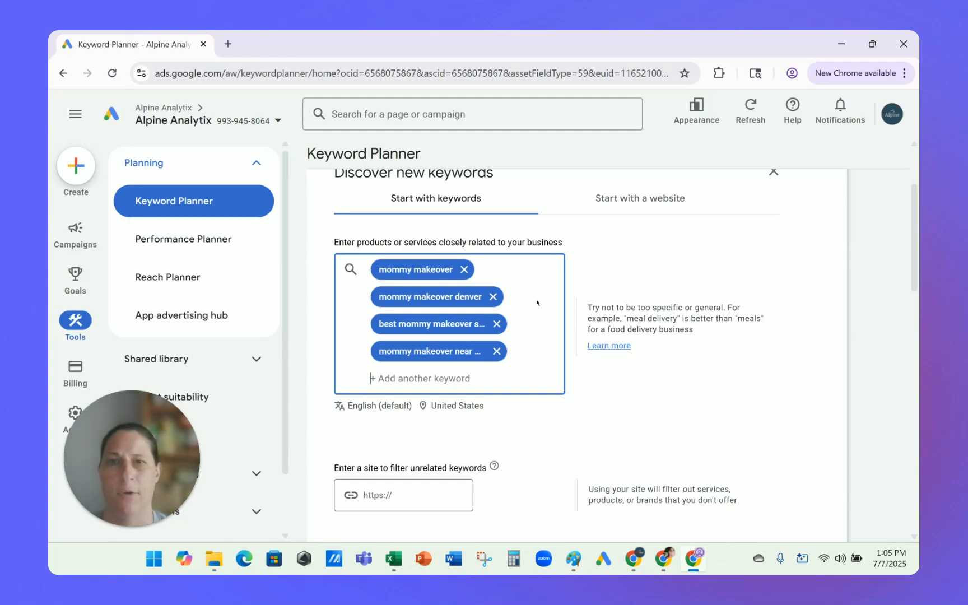
Step: Get keyword ideas for the mommy makeover seed keywords and skim the resulting list
scroll(538, 301, "up", 1)
scroll(537, 303, "down", 3)
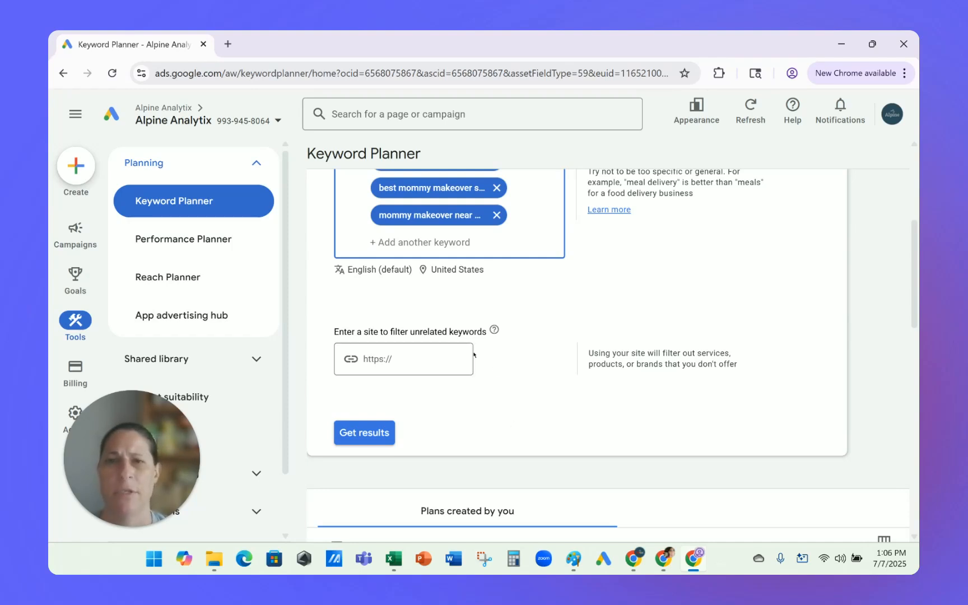
left_click(388, 431)
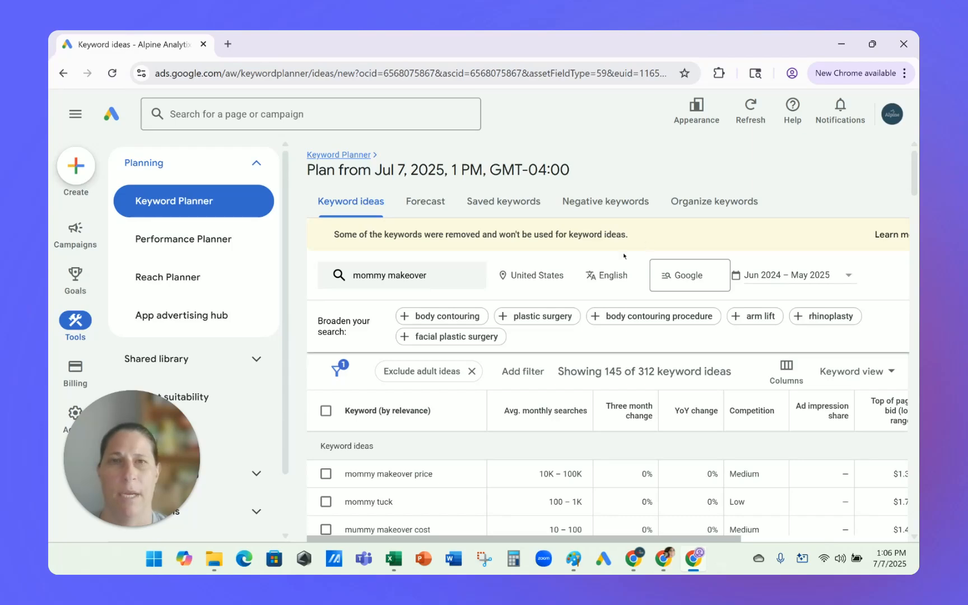
scroll(538, 300, "down", 3)
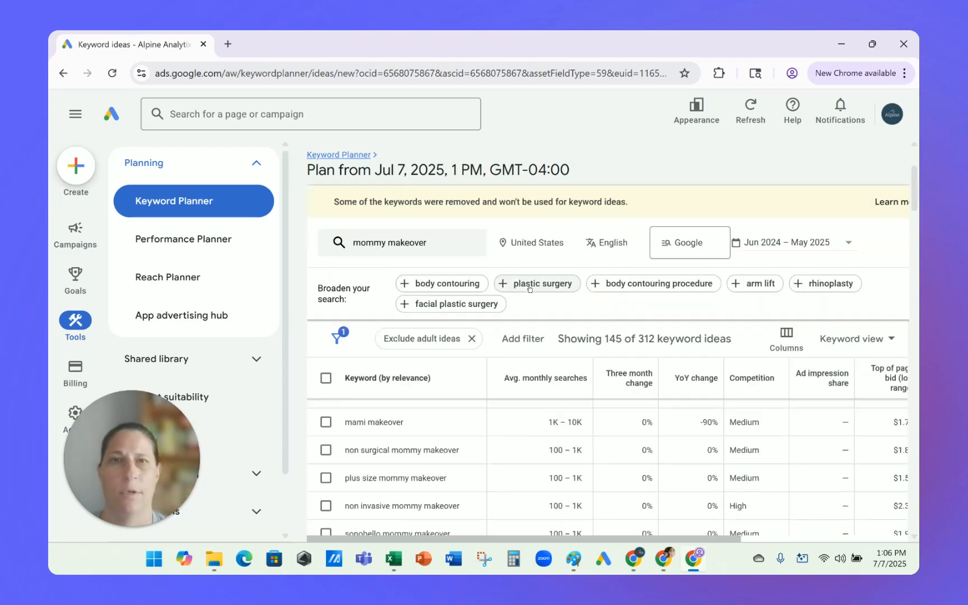
scroll(534, 303, "up", 1)
scroll(534, 303, "up", 2)
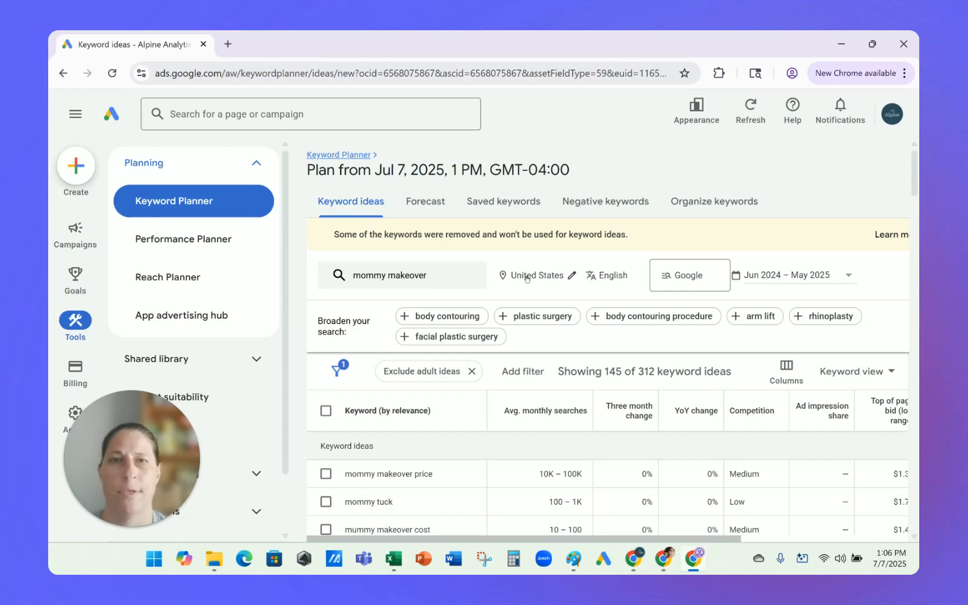
Step: Search the location targeting options for Denver and leave them without saving a change
left_click(570, 275)
left_click(208, 184)
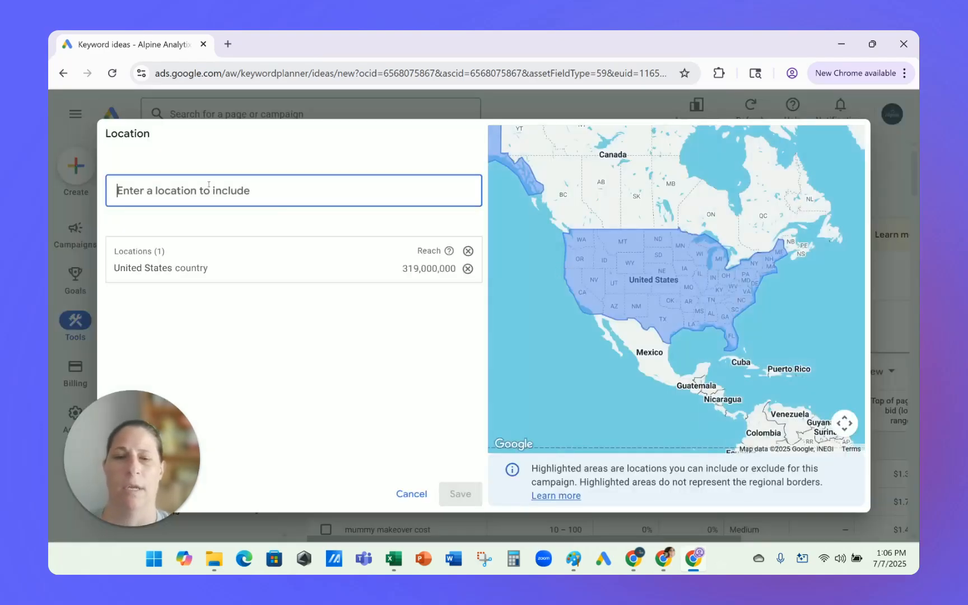
type("denver")
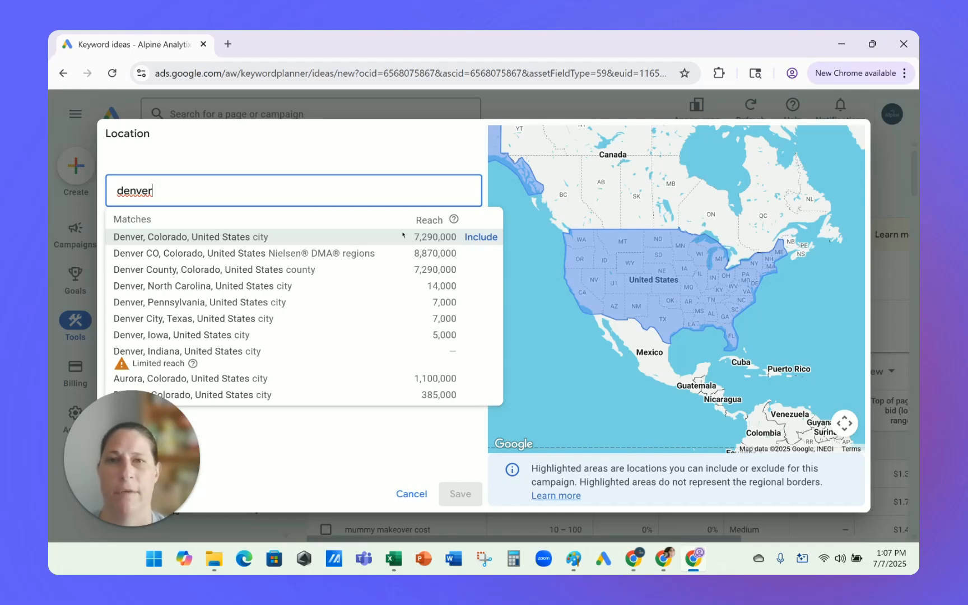
left_click(412, 494)
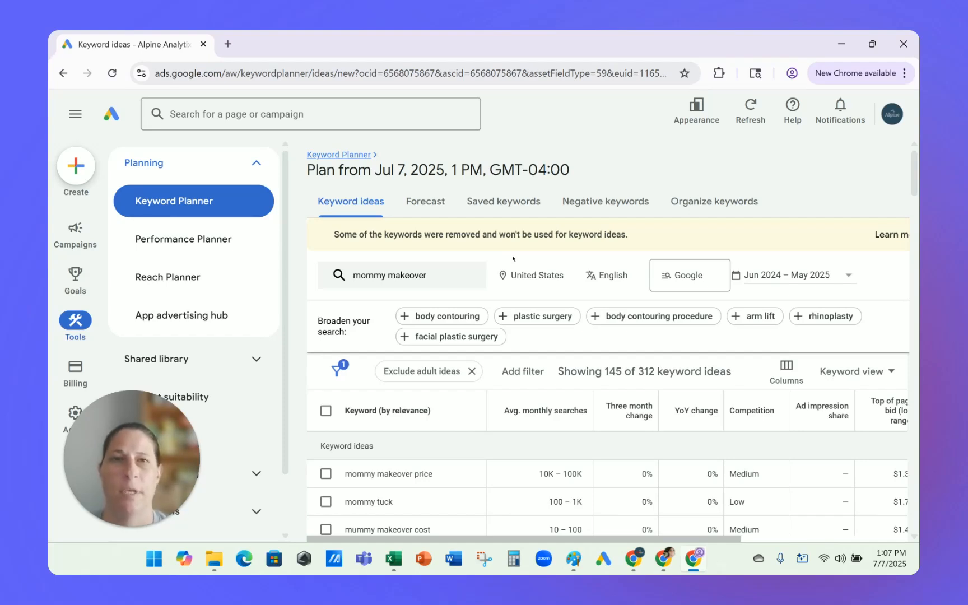
Step: Sort the mommy makeover keyword ideas by average monthly searches, highest first
scroll(513, 248, "down", 3)
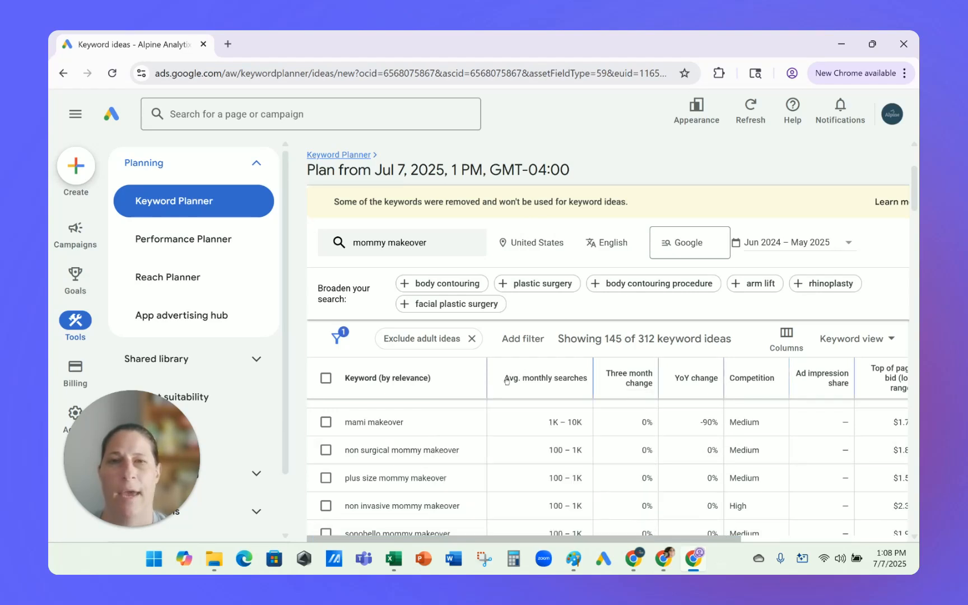
mouse_move(560, 381)
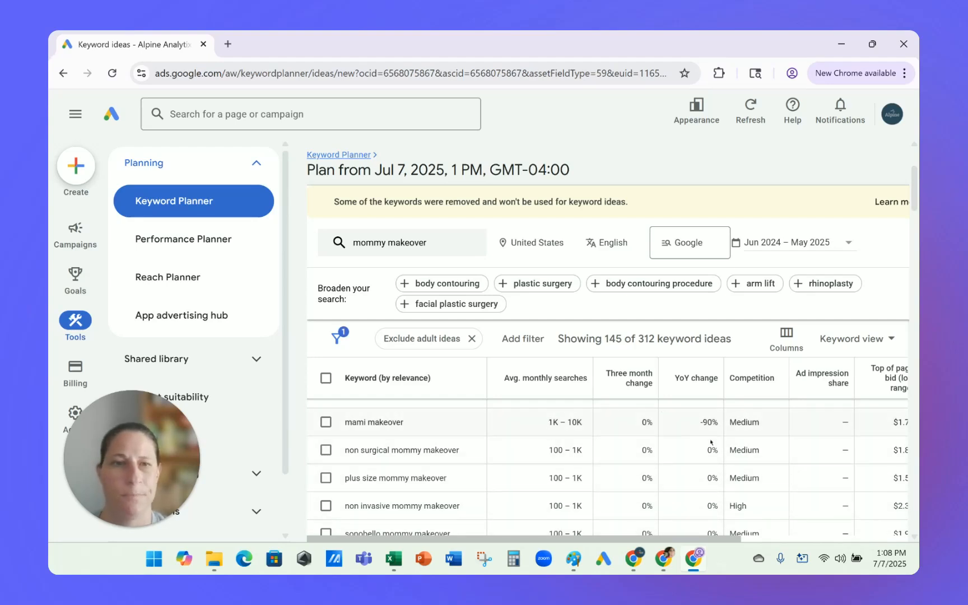
scroll(705, 432, "up", 1)
scroll(520, 455, "up", 1)
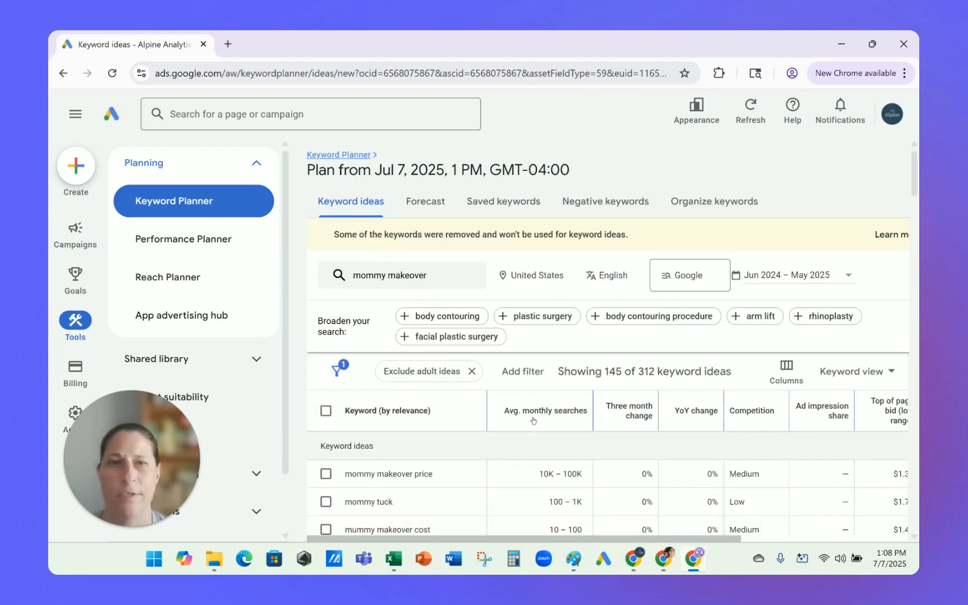
left_click(500, 414)
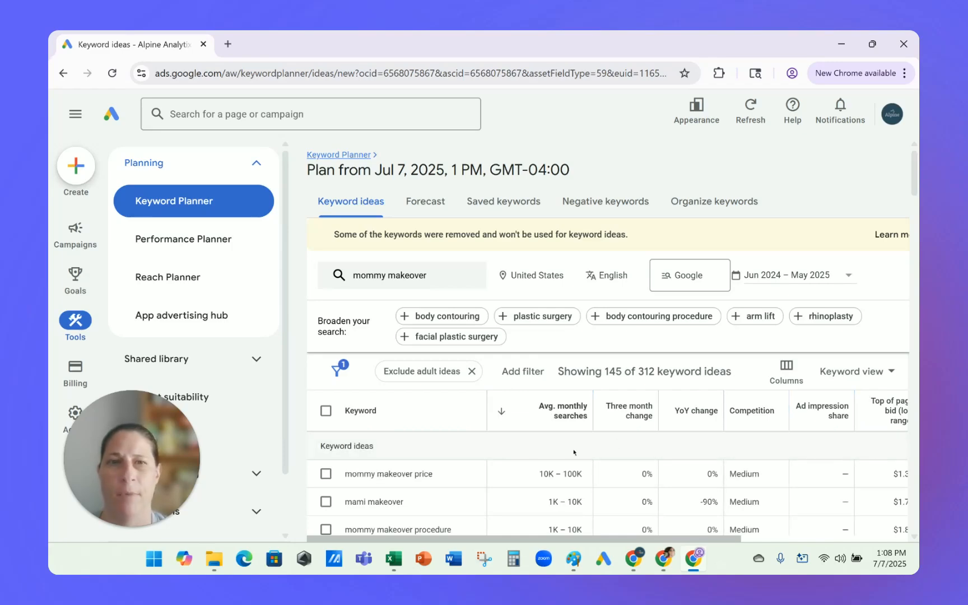
Step: Examine the most-searched keyword ideas, highlighting "mommy makeover price" and "mommy makeover procedure"
scroll(512, 428, "down", 3)
scroll(511, 458, "up", 3)
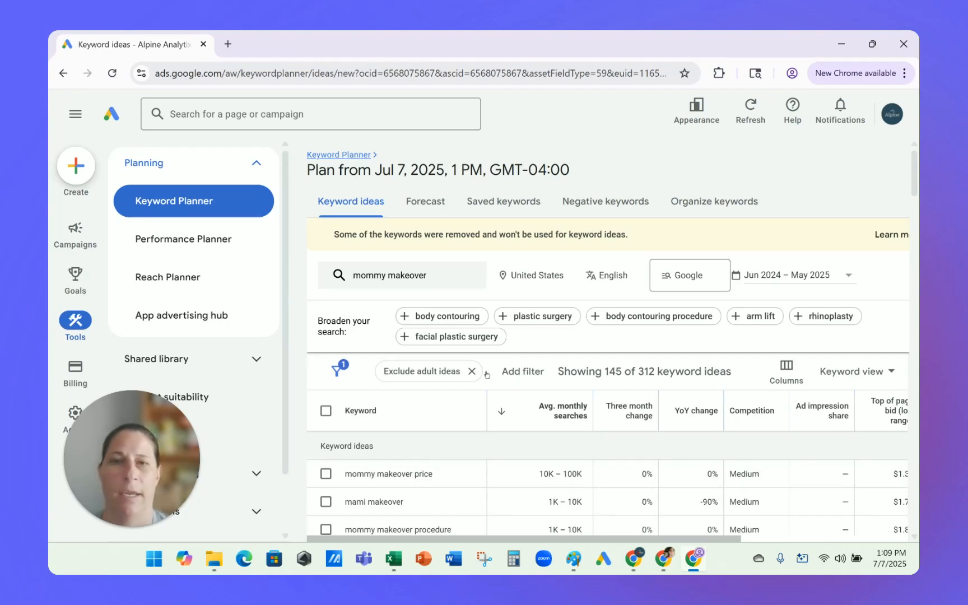
scroll(487, 375, "down", 3)
scroll(485, 374, "up", 2)
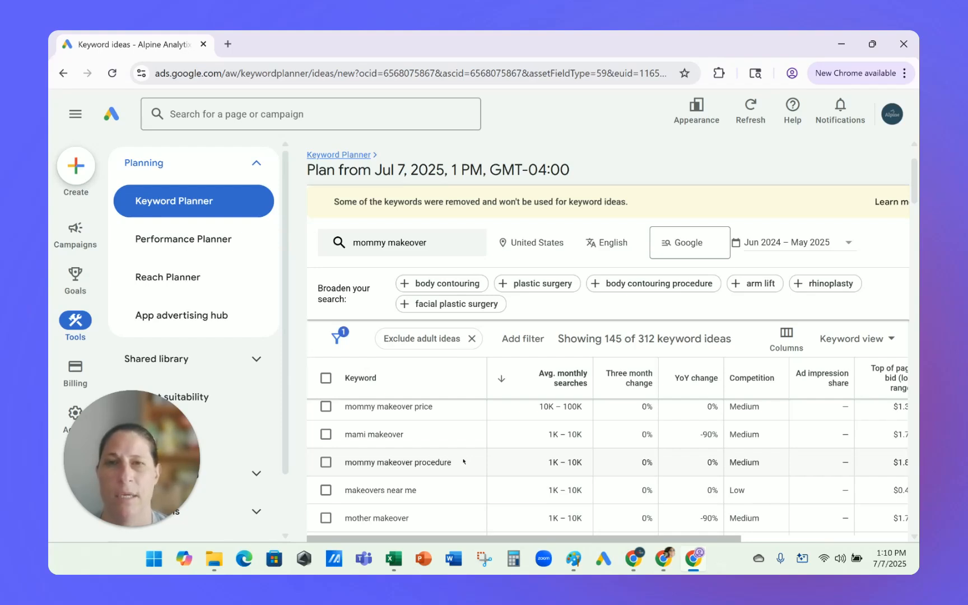
left_click_drag(344, 406, 434, 406)
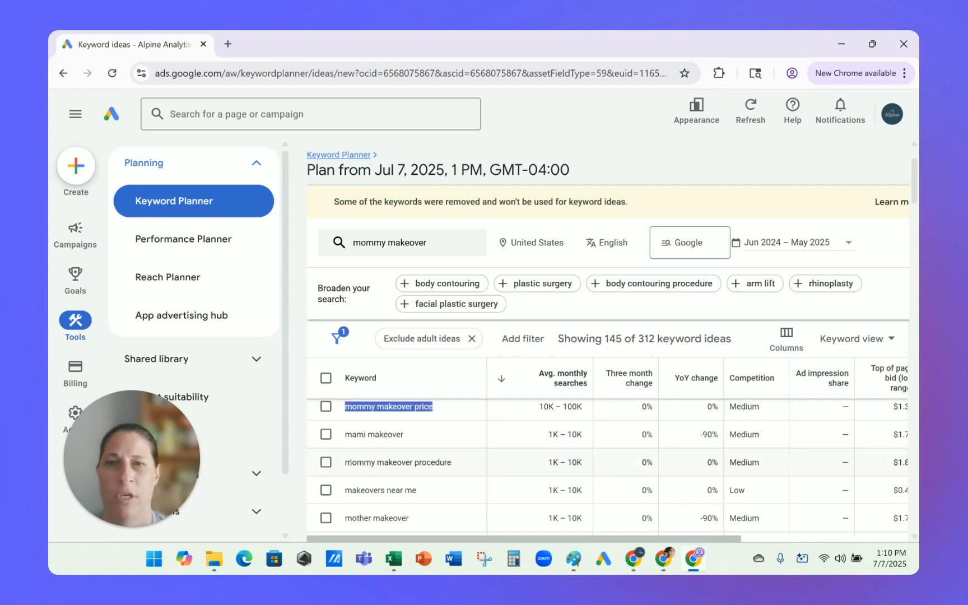
left_click_drag(345, 463, 455, 464)
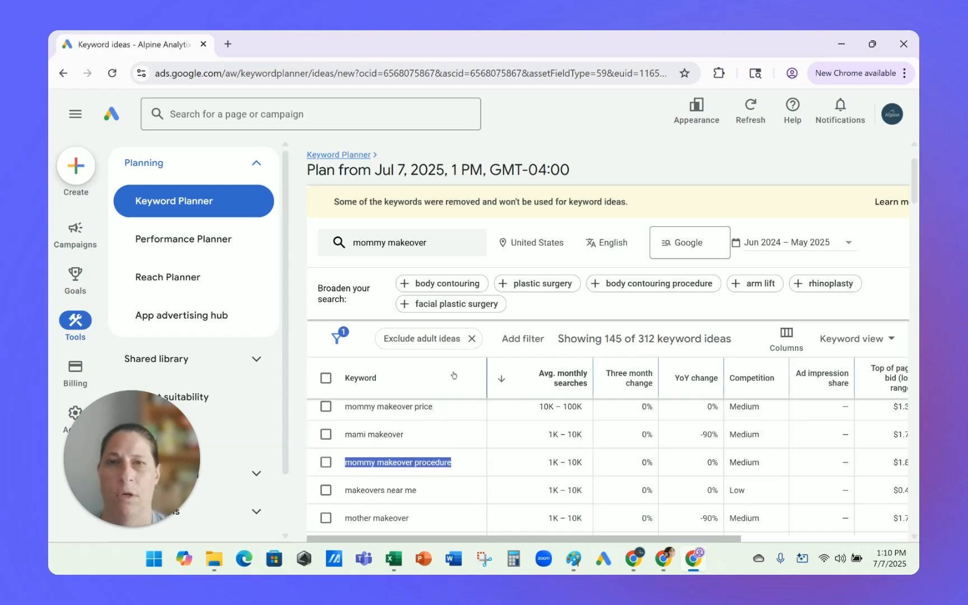
Step: Examine the less-searched keyword ideas further down the list for relevant procedure terms, highlighting "mommy makeover consultation"
scroll(476, 446, "down", 1)
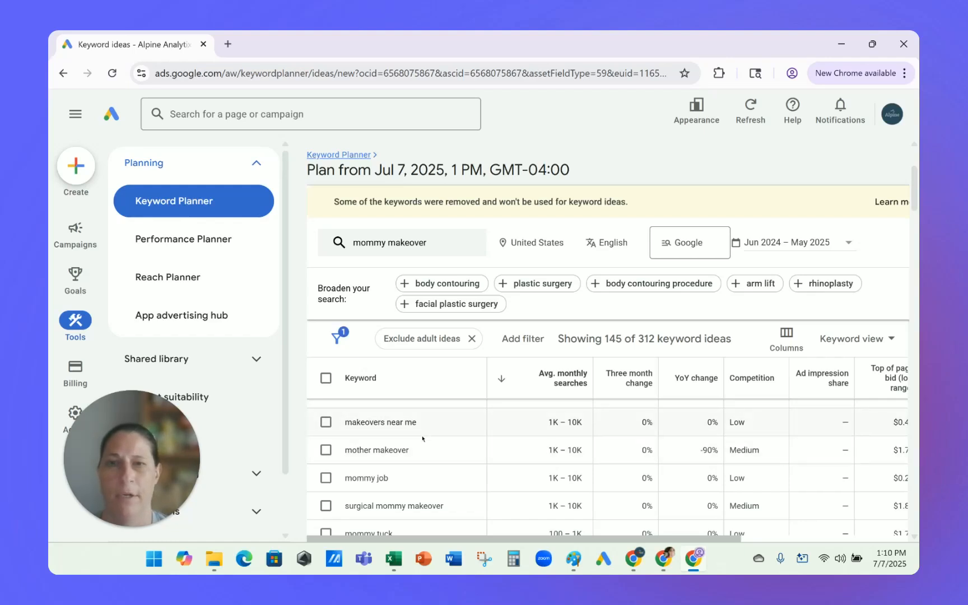
scroll(431, 442, "down", 1)
scroll(438, 450, "up", 1)
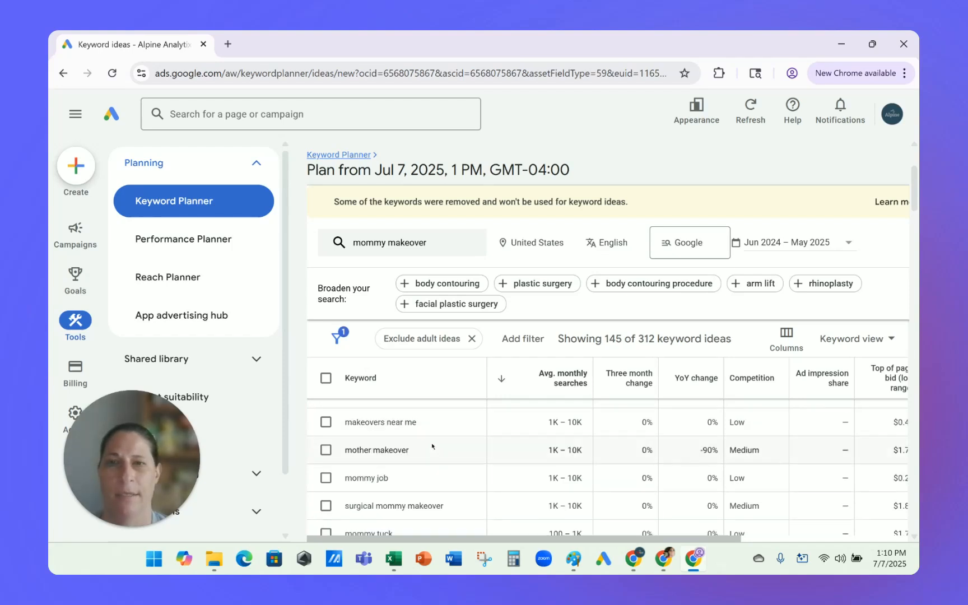
scroll(432, 446, "down", 1)
scroll(432, 446, "up", 1)
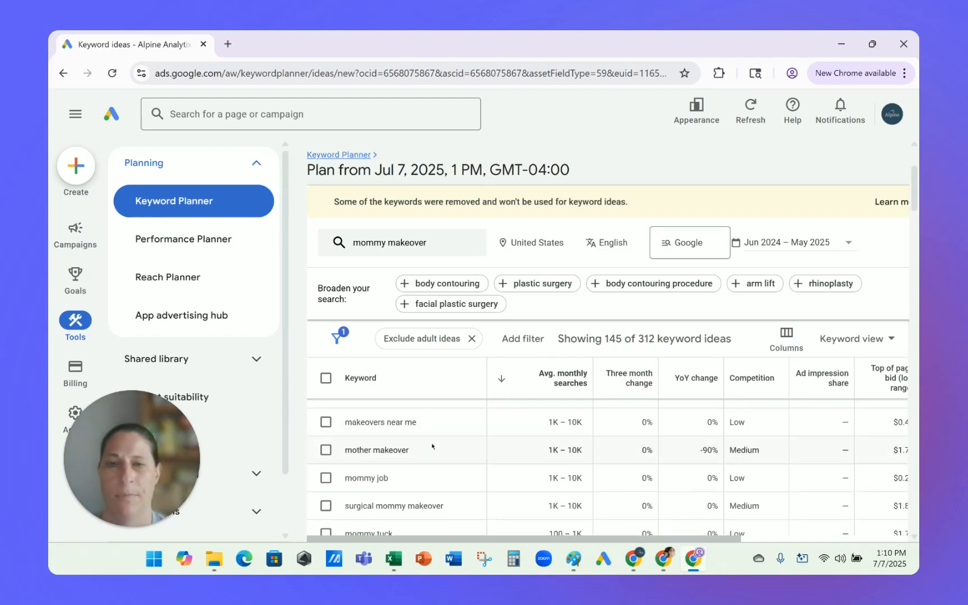
scroll(432, 446, "down", 1)
scroll(433, 446, "down", 2)
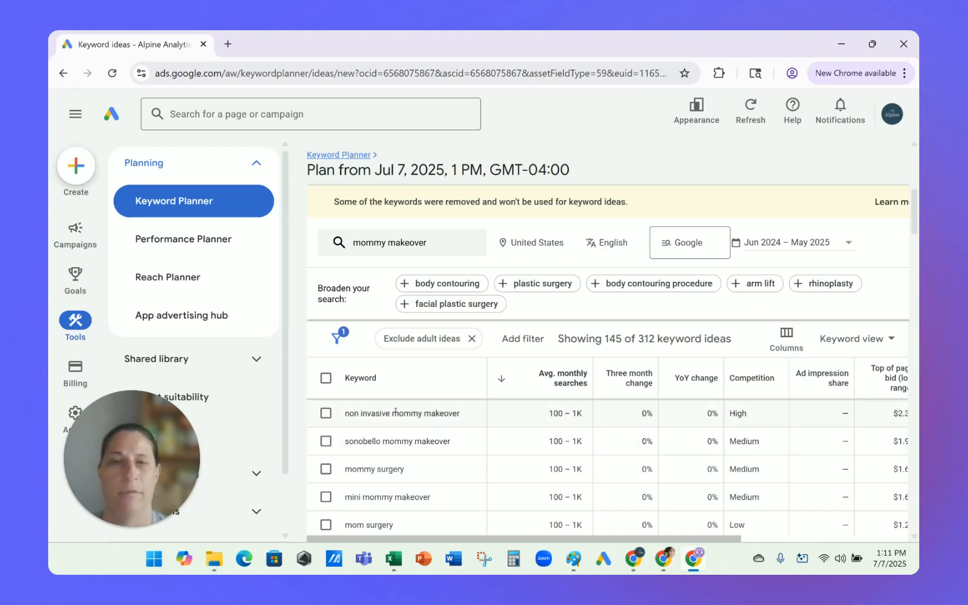
scroll(456, 426, "up", 1)
scroll(456, 426, "down", 1)
scroll(456, 426, "up", 1)
scroll(457, 426, "down", 2)
scroll(457, 429, "down", 1)
scroll(456, 429, "down", 1)
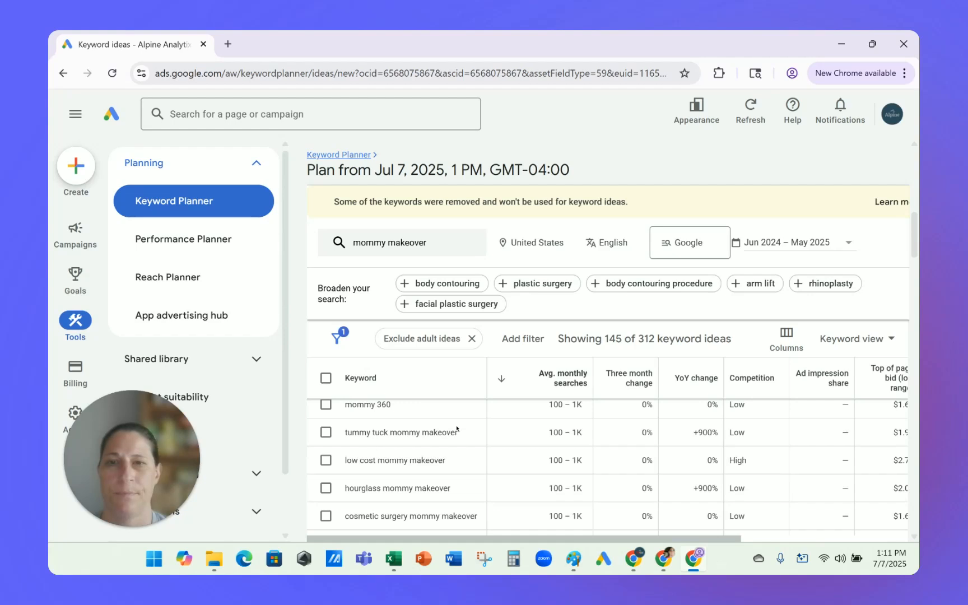
scroll(457, 429, "down", 2)
scroll(457, 429, "up", 2)
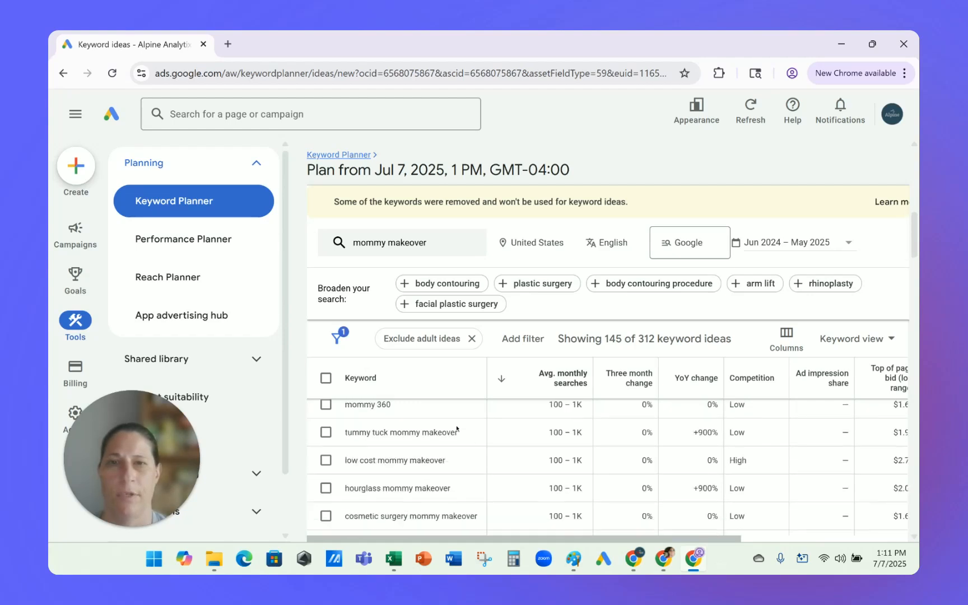
scroll(457, 429, "down", 3)
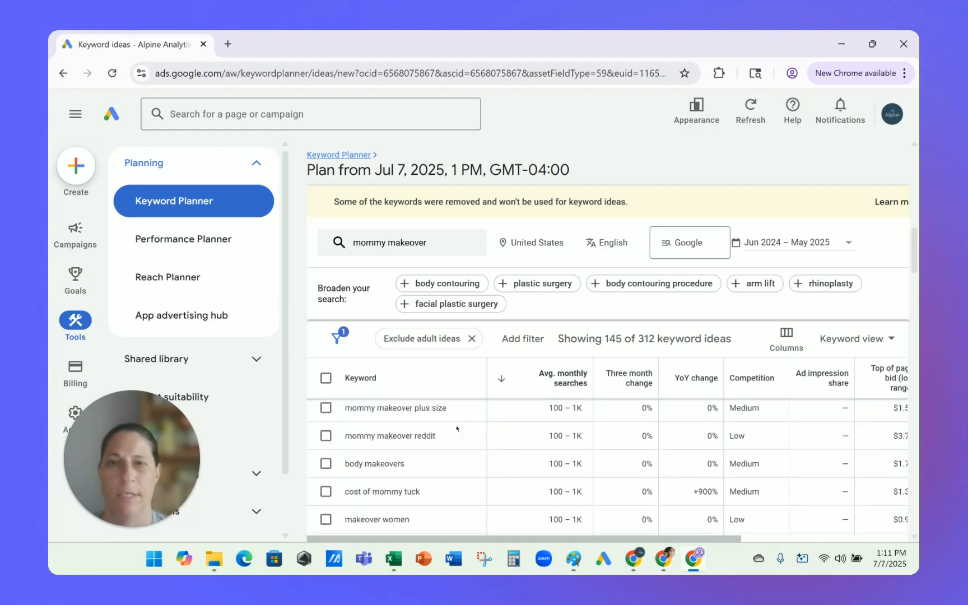
scroll(456, 429, "down", 5)
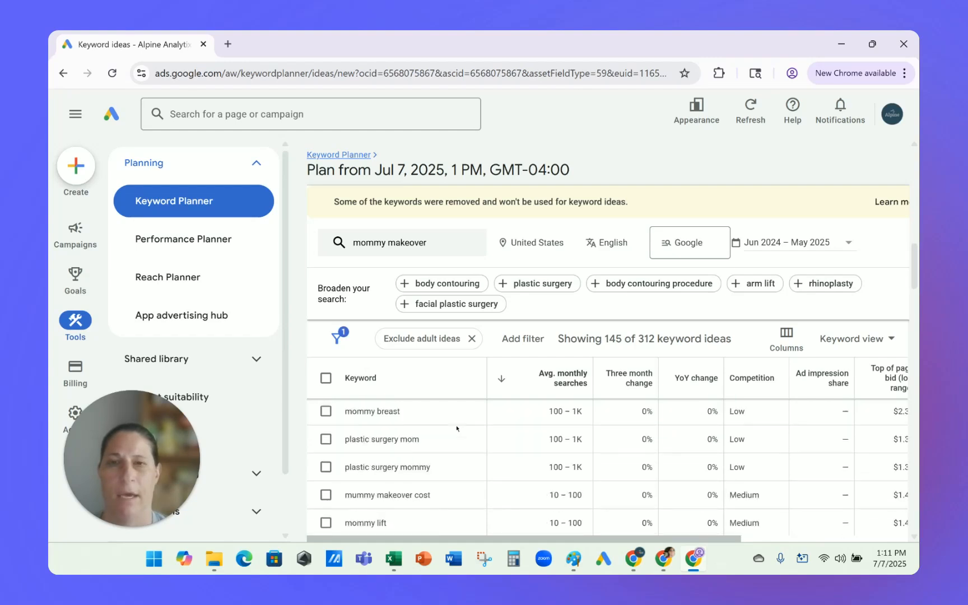
scroll(456, 429, "up", 2)
scroll(456, 429, "down", 2)
scroll(457, 429, "up", 2)
scroll(456, 429, "down", 3)
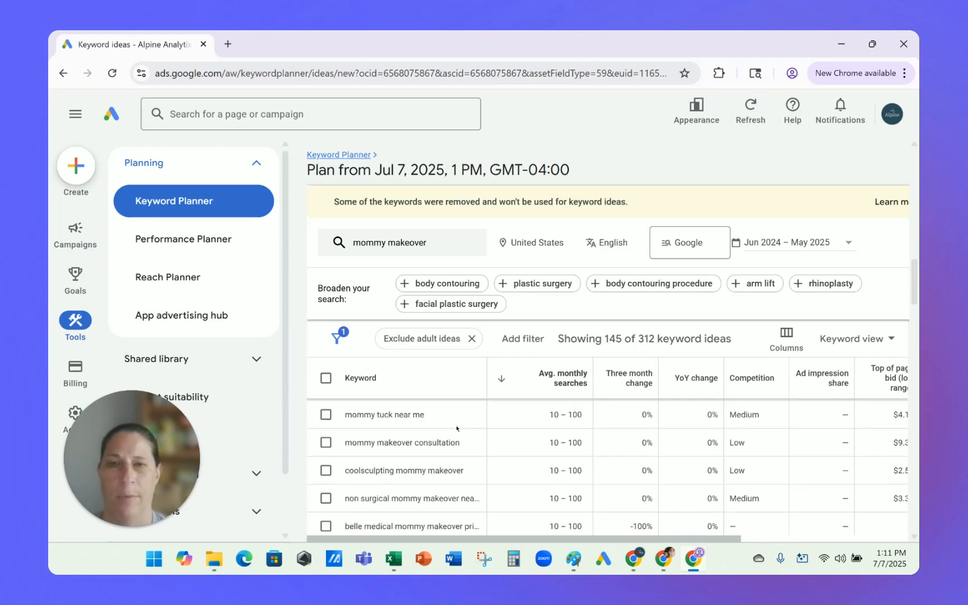
scroll(457, 429, "down", 2)
scroll(456, 429, "up", 2)
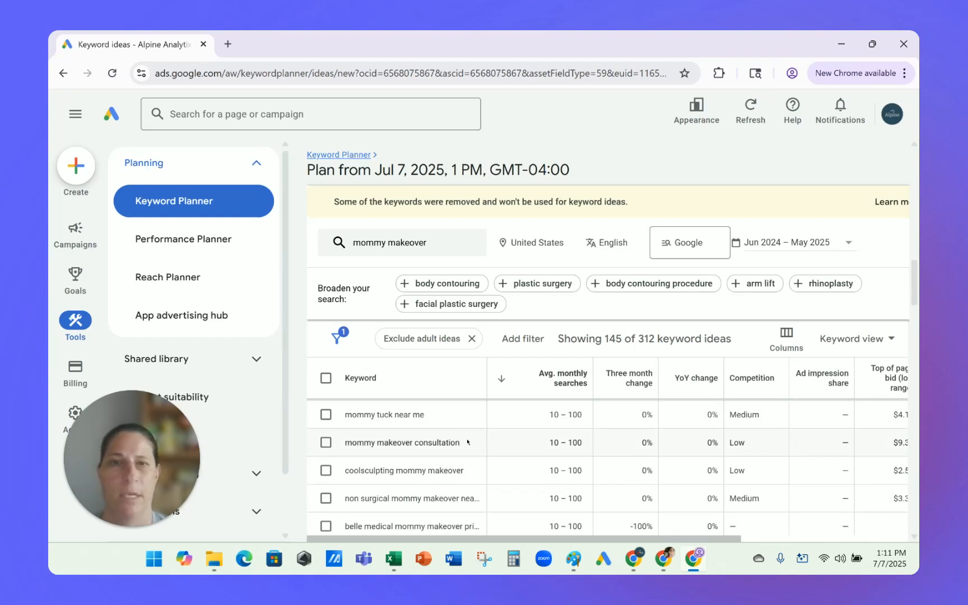
left_click_drag(469, 447, 348, 446)
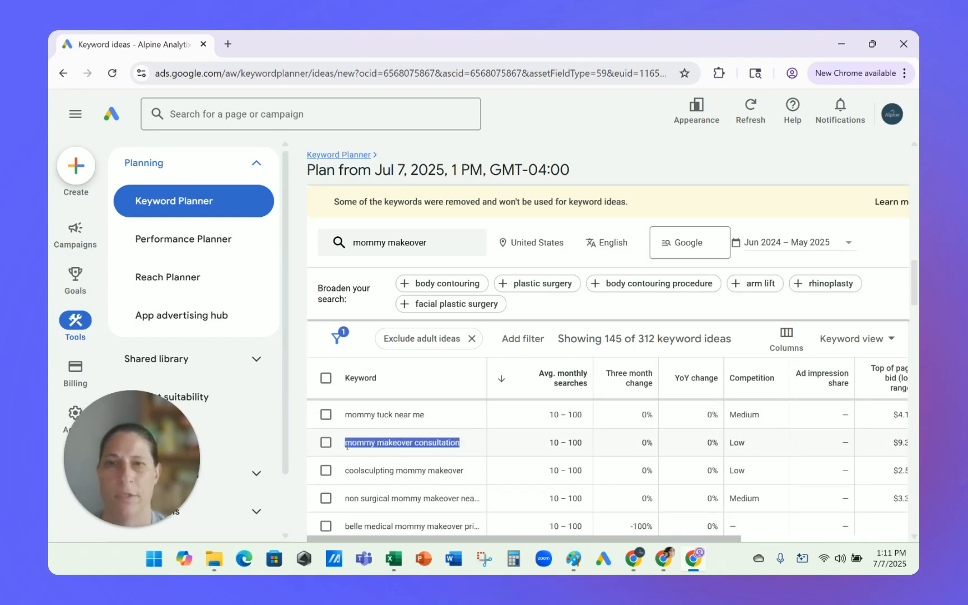
left_click(473, 440)
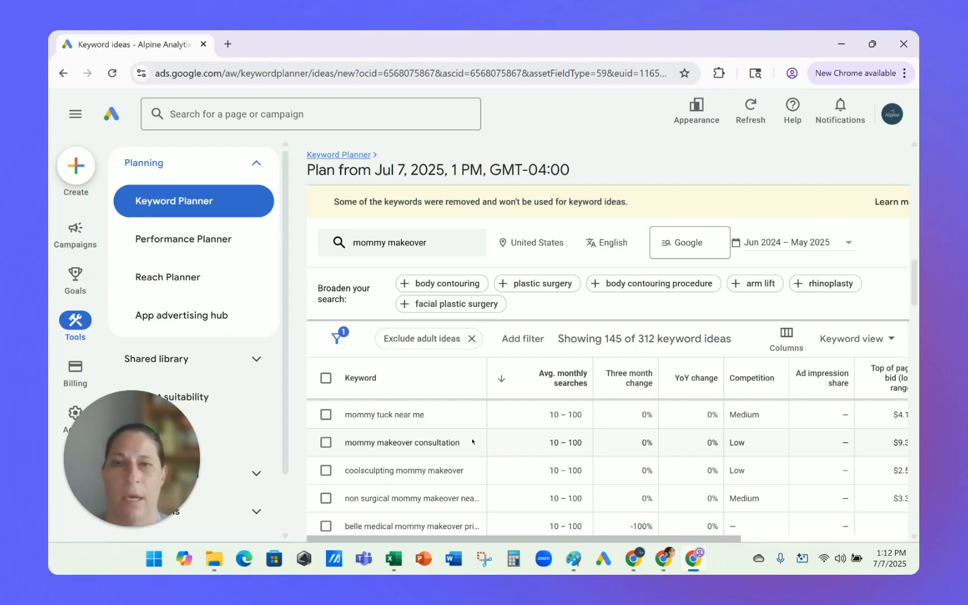
Step: Examine the keyword ideas listed beyond "mommy makeover consultation" for more specific low-volume terms
scroll(472, 442, "down", 1)
scroll(472, 442, "up", 1)
scroll(474, 442, "down", 1)
scroll(474, 442, "down", 1)
scroll(473, 442, "down", 2)
scroll(472, 442, "up", 1)
scroll(473, 442, "down", 1)
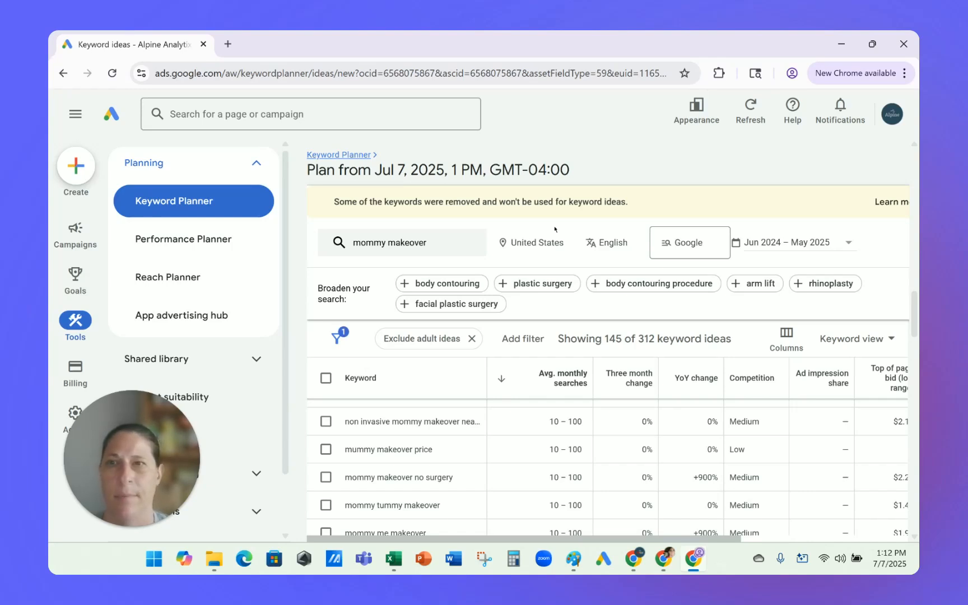
Step: Open the Master Negative List among the shared exclusion lists and review its negative keywords and the campaigns using it
mouse_move(75, 235)
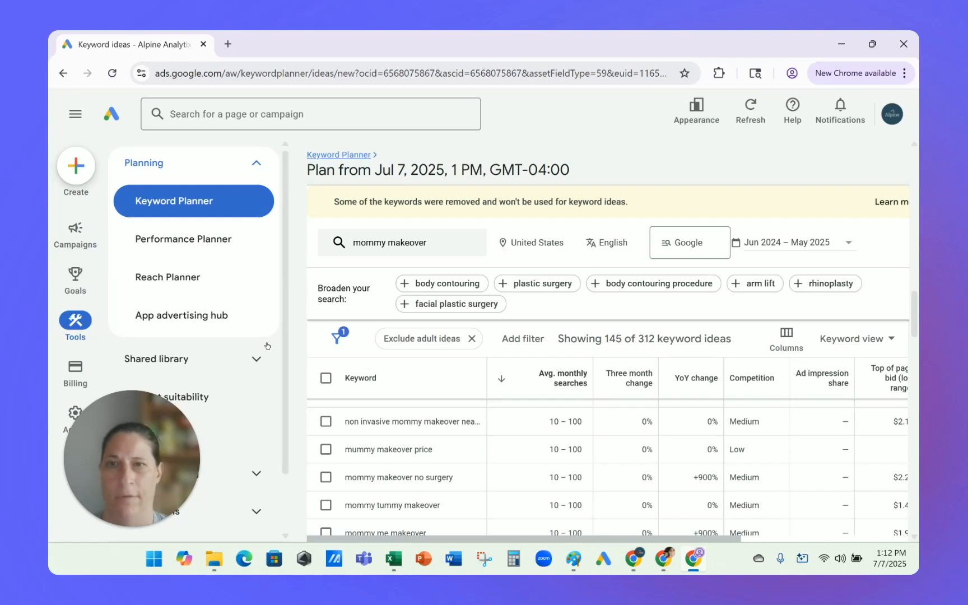
left_click(262, 357)
left_click_drag(129, 462, 820, 530)
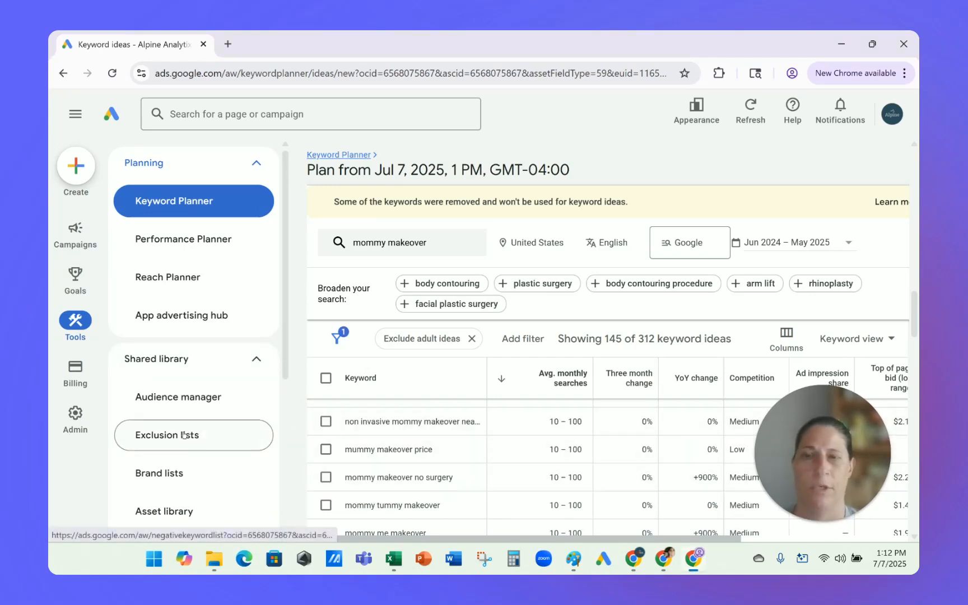
left_click(183, 434)
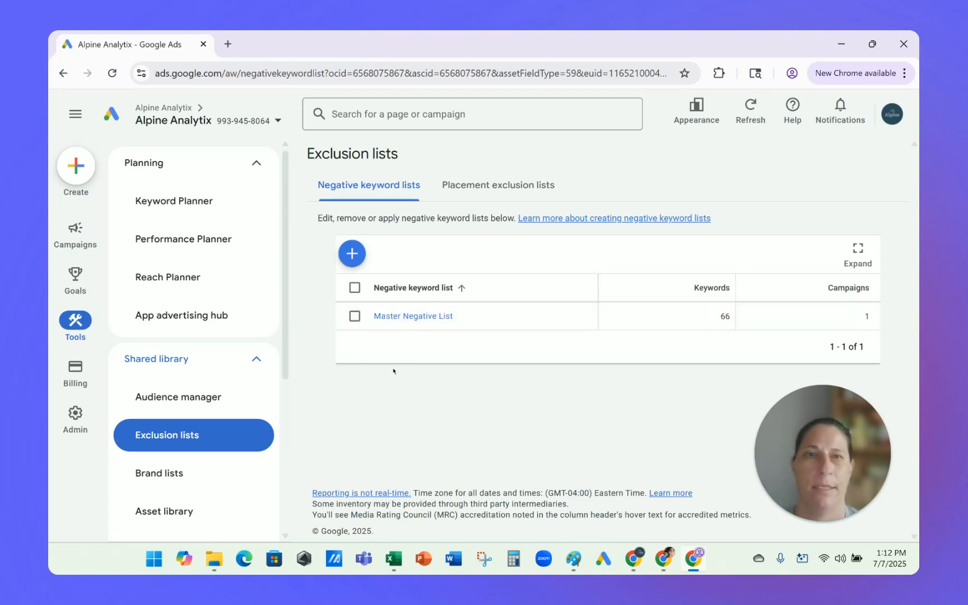
left_click(418, 317)
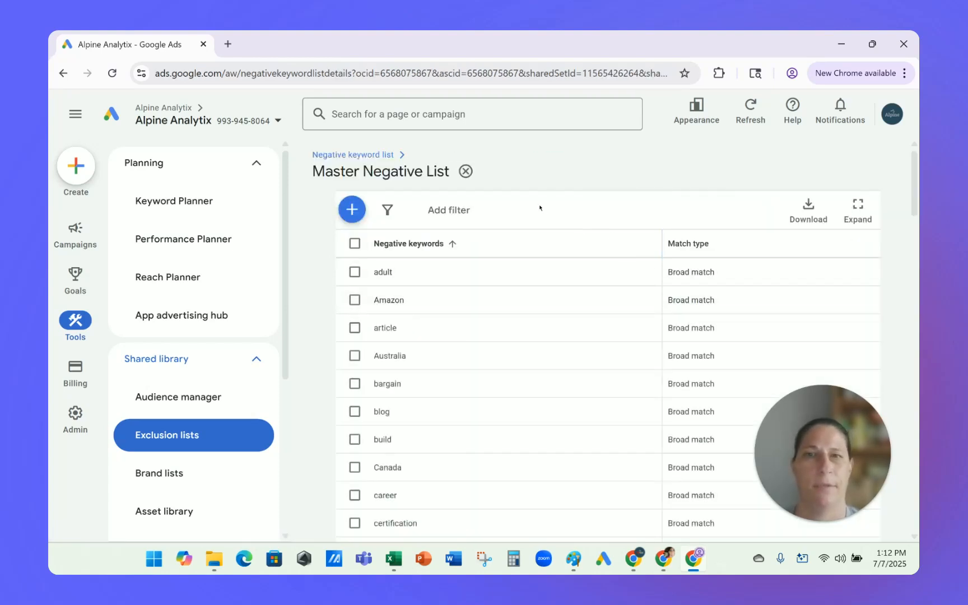
scroll(501, 298, "down", 4)
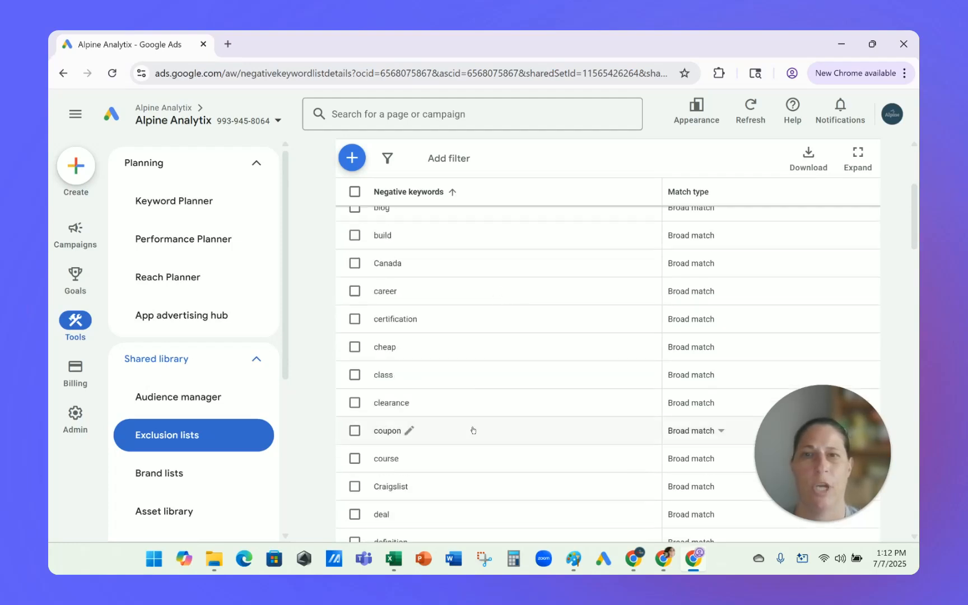
scroll(492, 346, "down", 5)
scroll(490, 341, "down", 8)
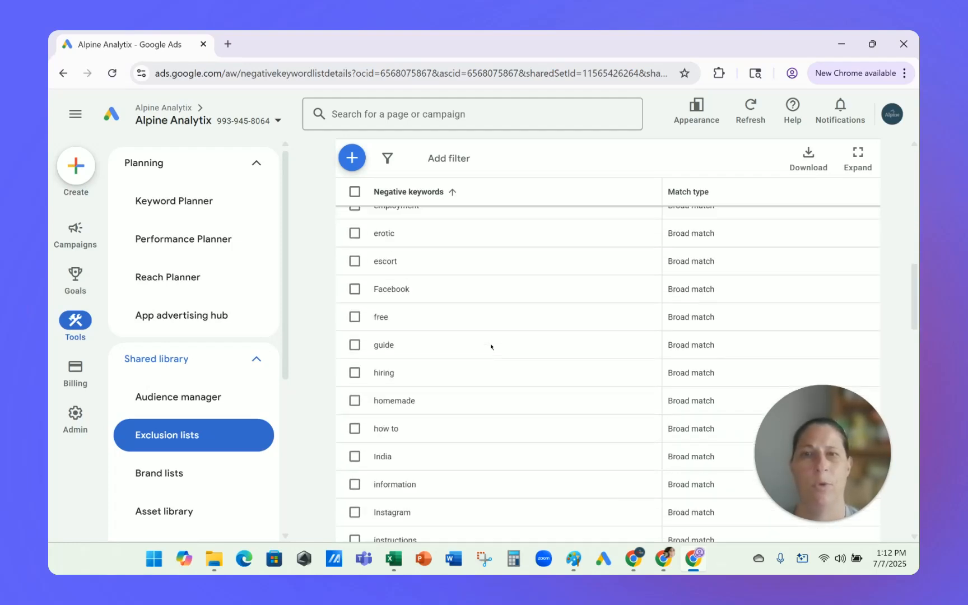
scroll(489, 333, "down", 15)
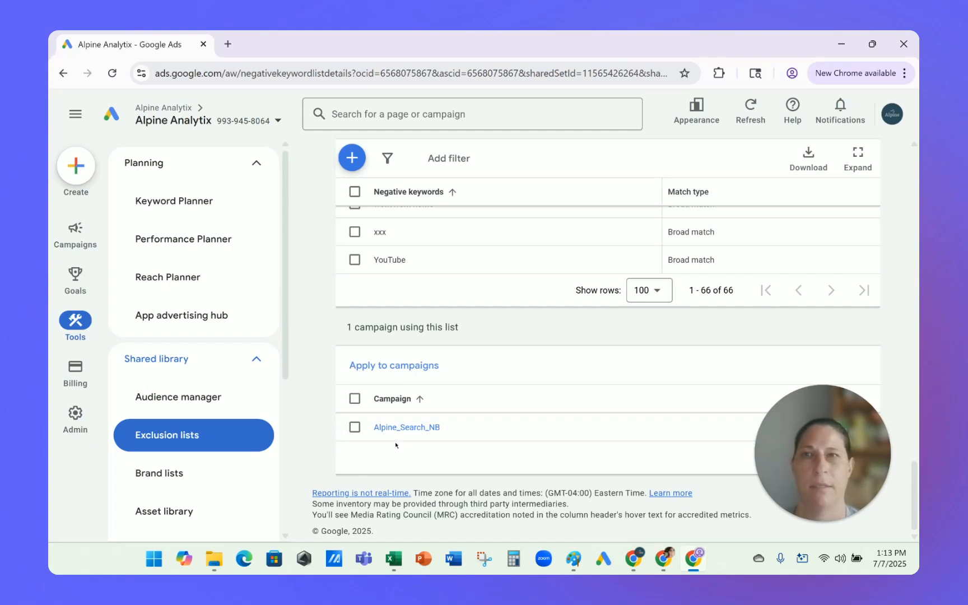
left_click(347, 156)
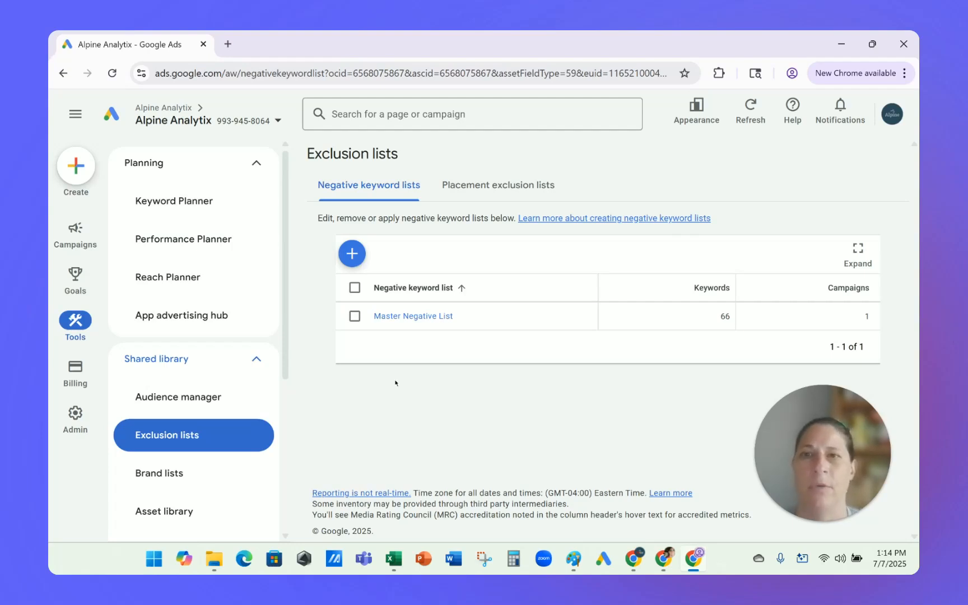
Step: Open the overview of all campaigns and look over the campaign table
mouse_move(75, 233)
left_click(165, 315)
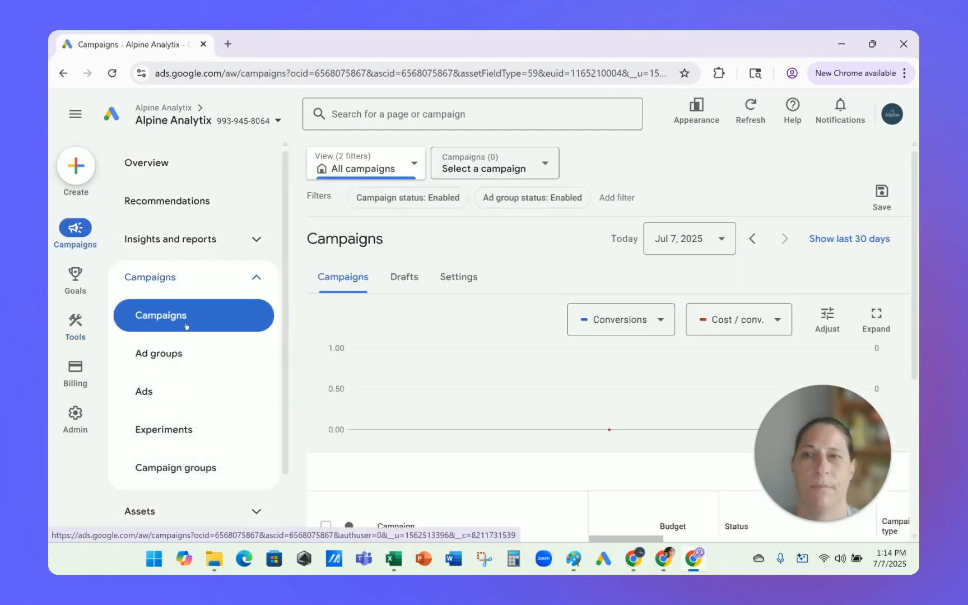
scroll(187, 327, "down", 1)
scroll(283, 373, "up", 1)
scroll(465, 387, "down", 1)
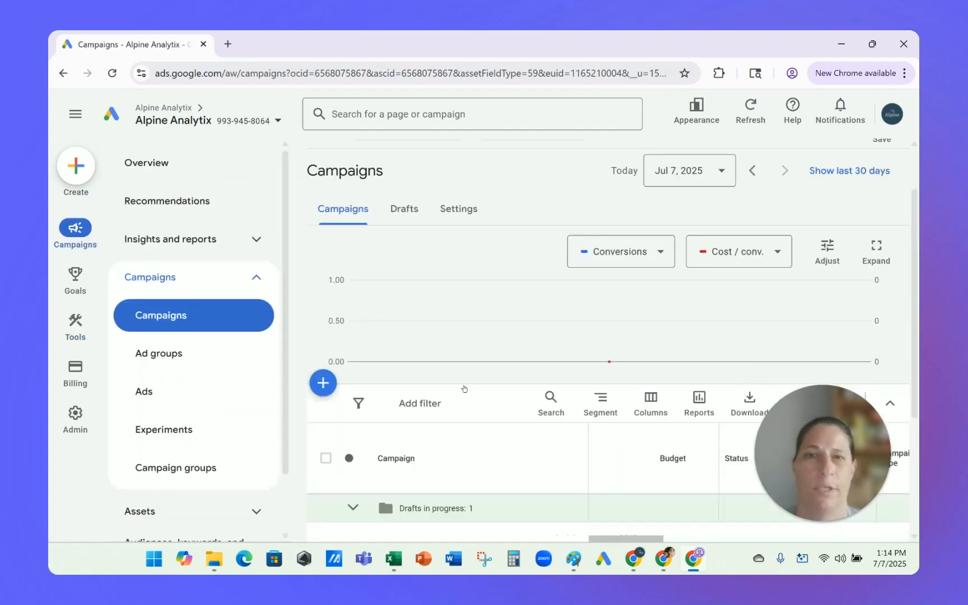
scroll(463, 387, "down", 1)
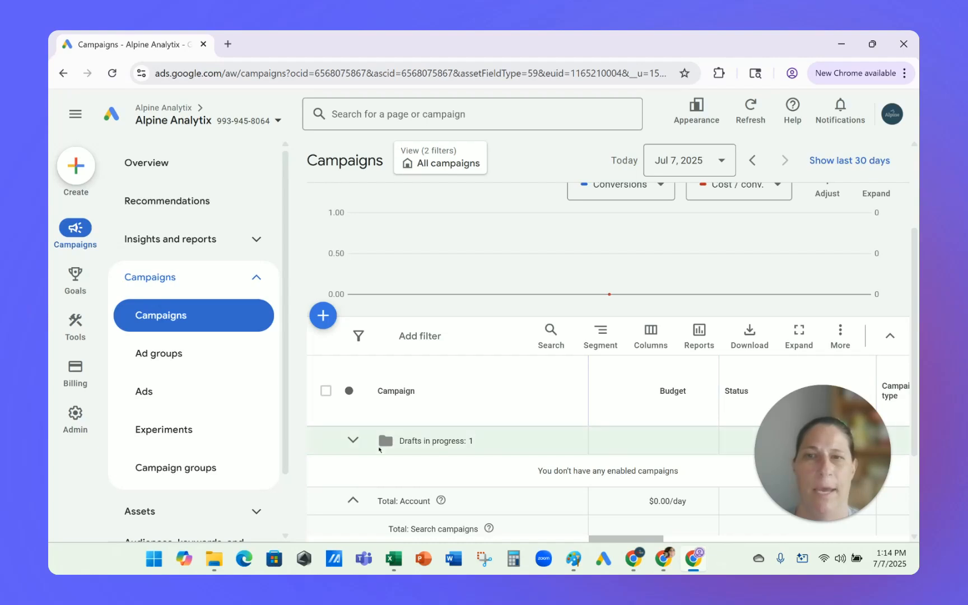
Step: Open the negative keywords of all campaigns and bring up the form for adding negative keywords to a campaign
scroll(284, 460, "down", 2)
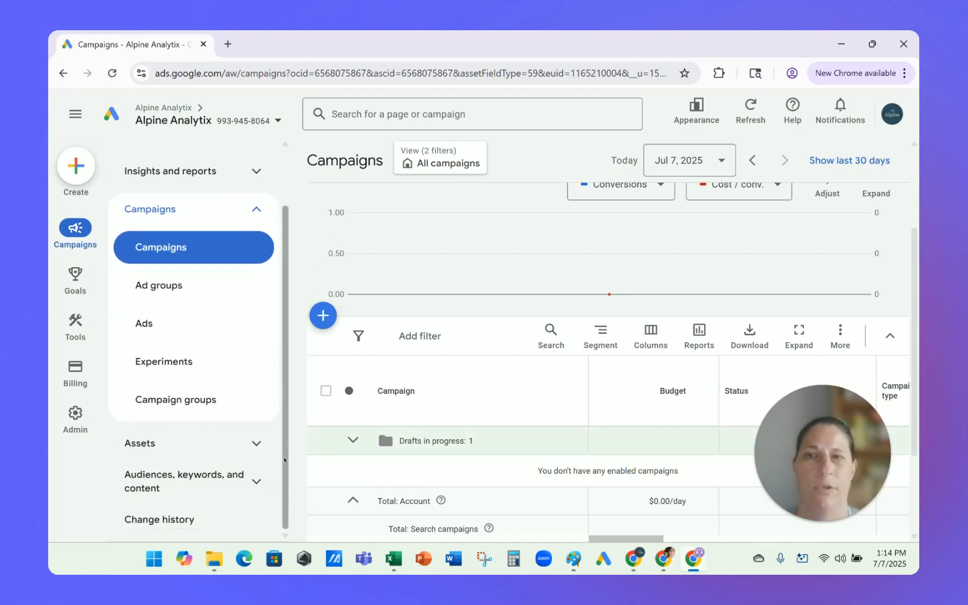
left_click(199, 476)
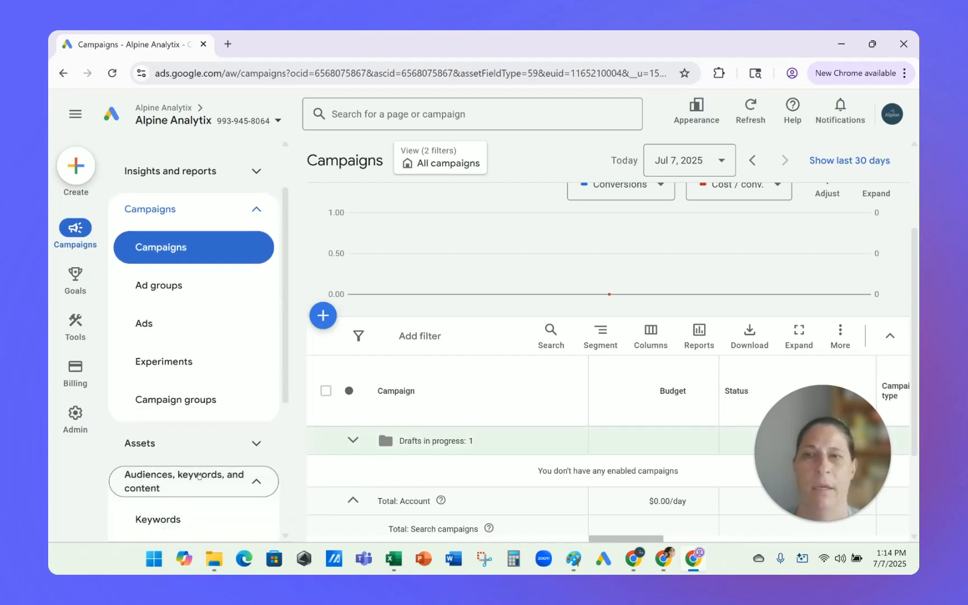
scroll(191, 459, "down", 3)
left_click(185, 315)
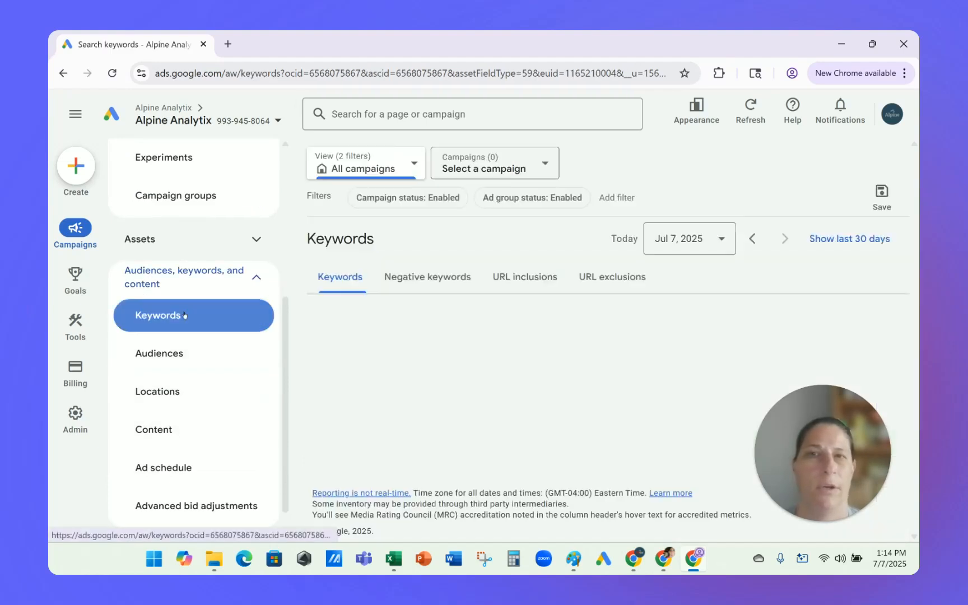
left_click(420, 283)
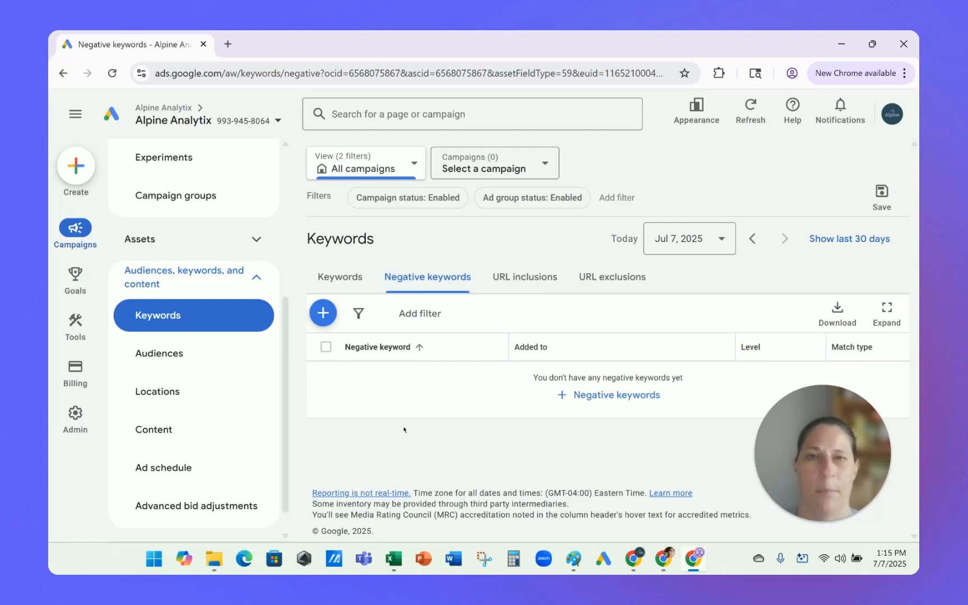
left_click(323, 313)
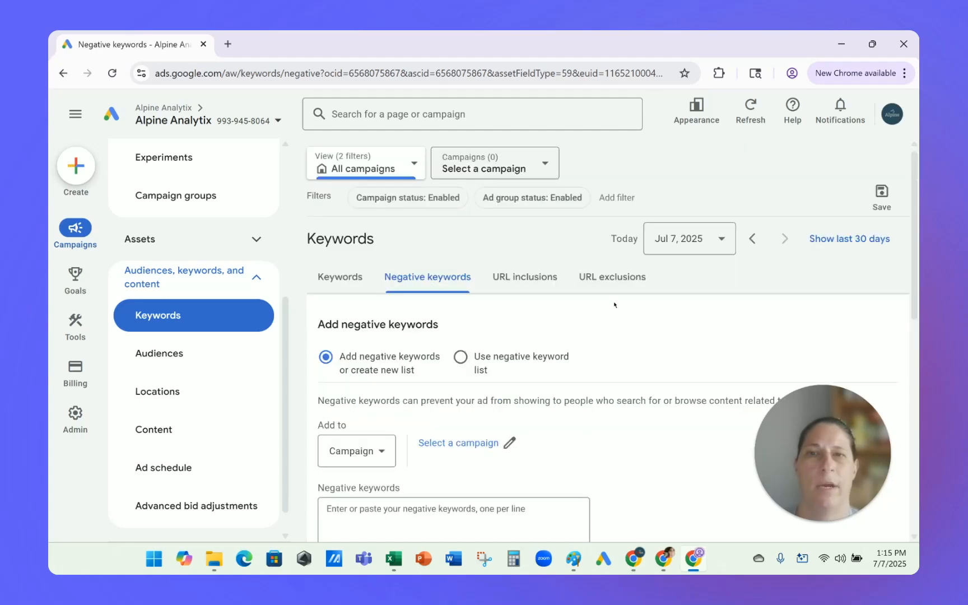
scroll(587, 307, "down", 2)
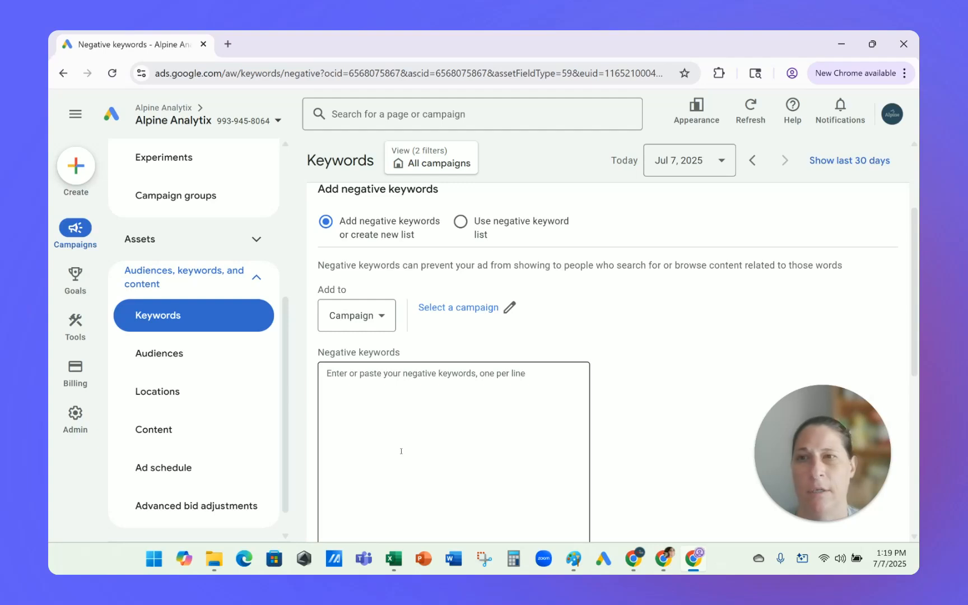
Step: Open the Search terms report for all campaigns
left_click(80, 230)
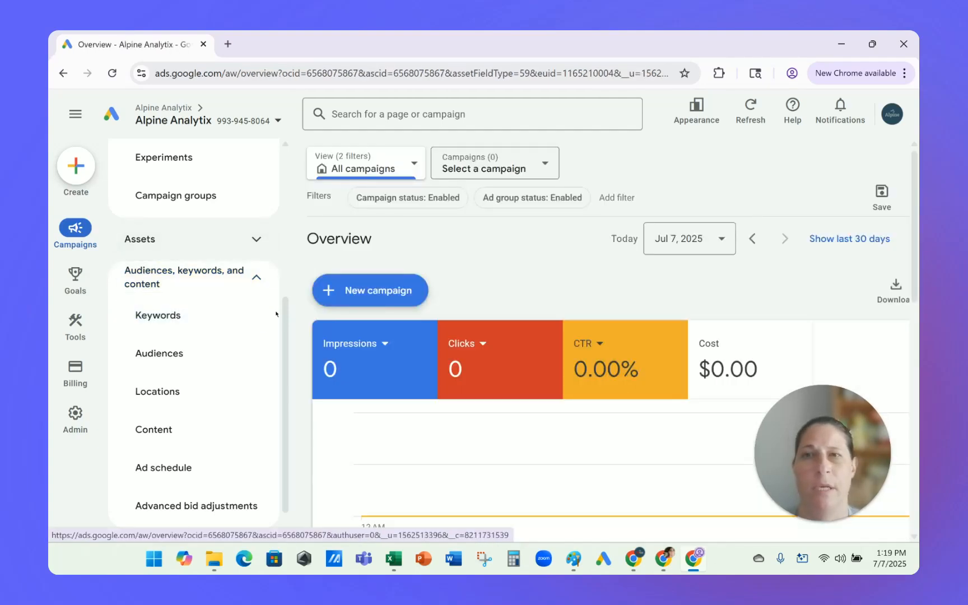
scroll(276, 314, "up", 1)
left_click(256, 348)
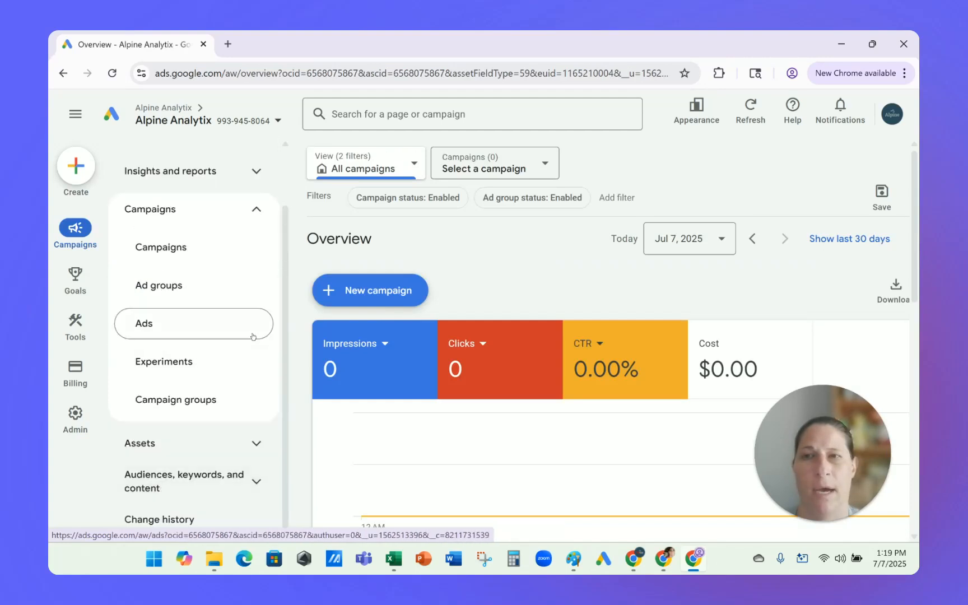
left_click(253, 170)
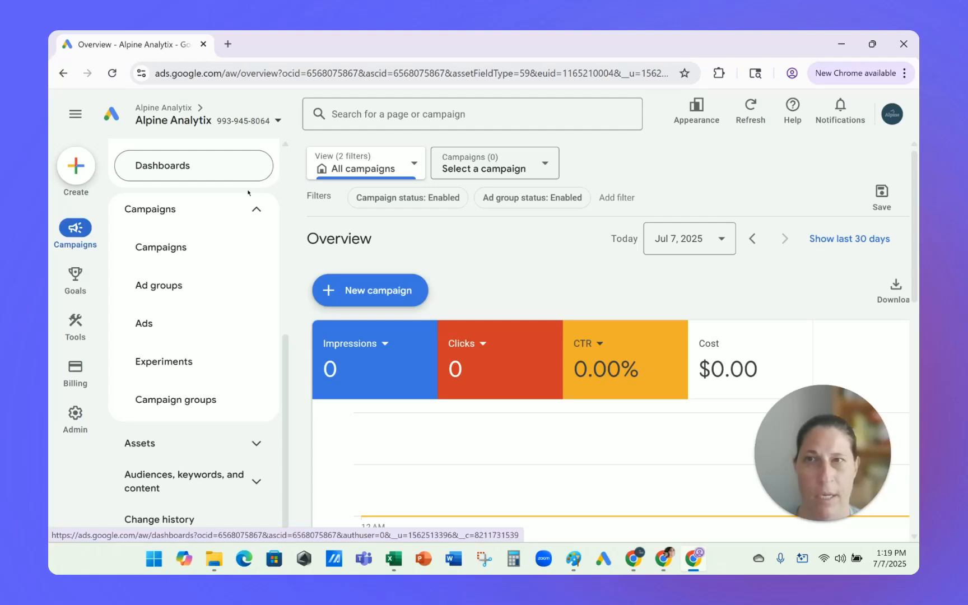
scroll(237, 330, "up", 4)
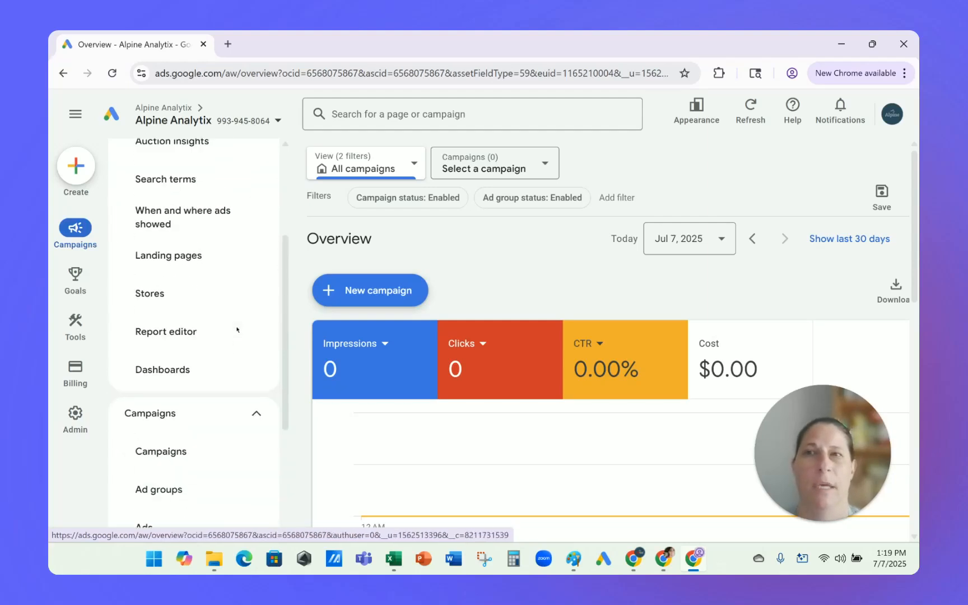
scroll(237, 303, "up", 3)
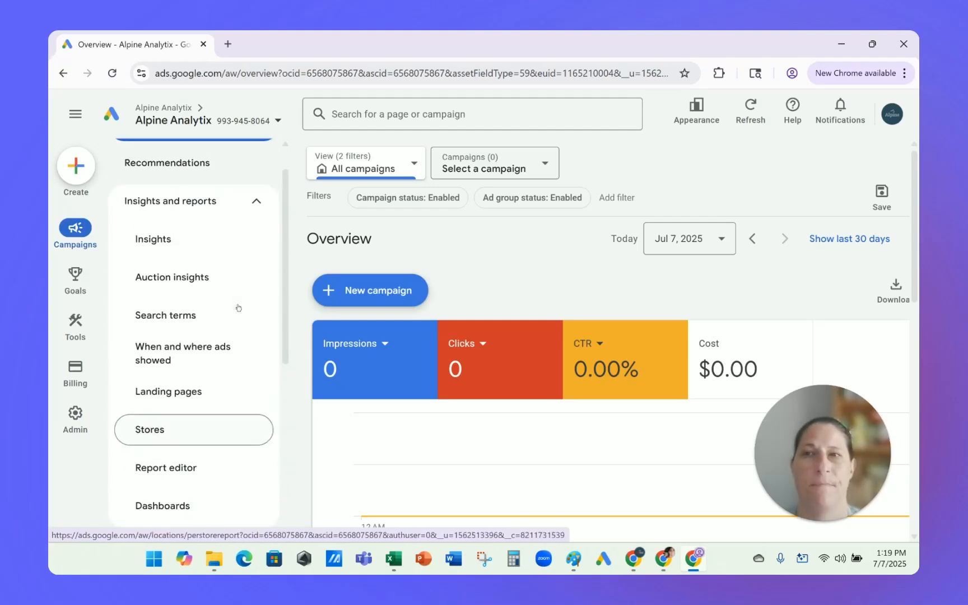
left_click(203, 315)
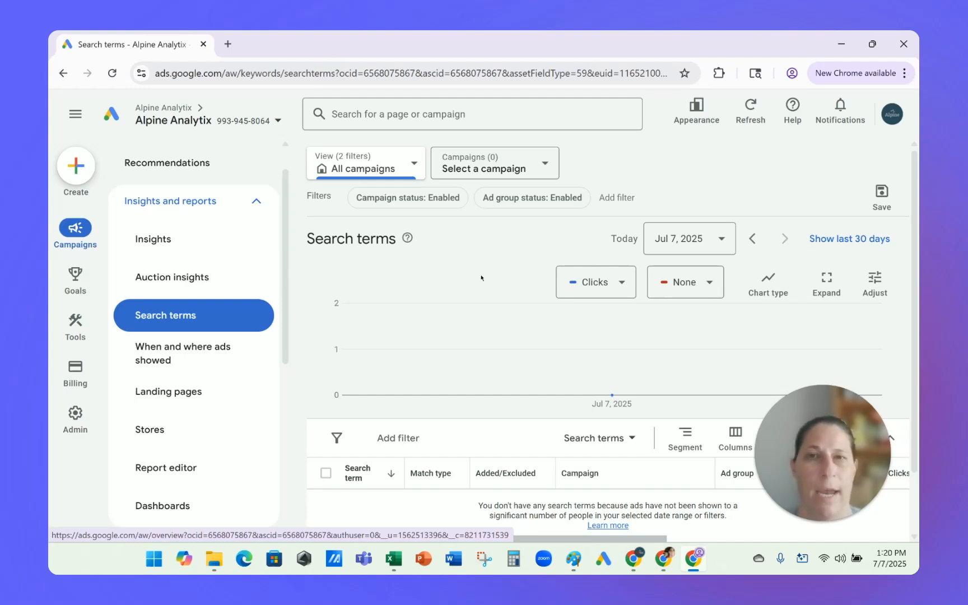
Step: Add the Keyword attribute column to the search terms table, placed directly before Clicks
scroll(481, 278, "down", 1)
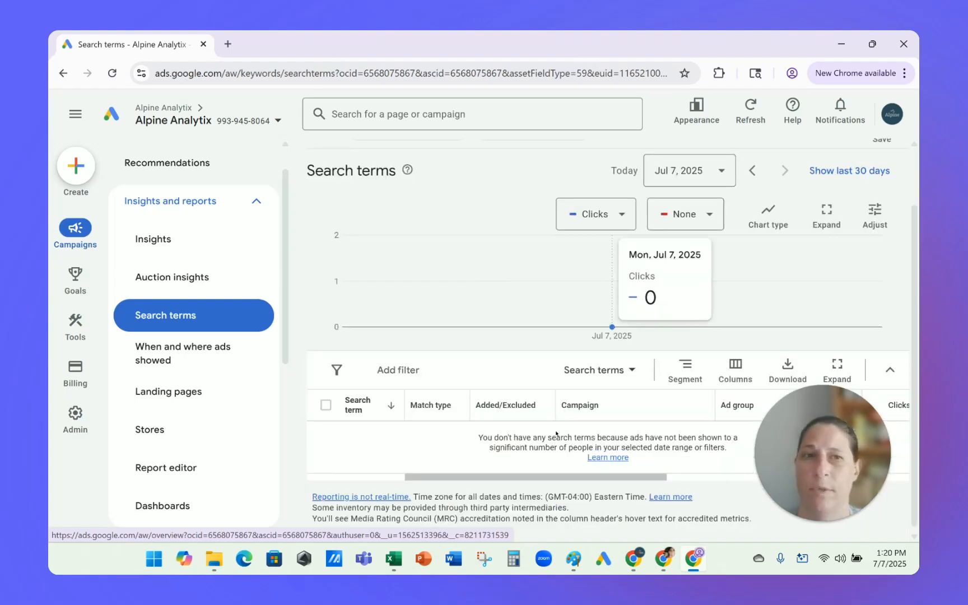
left_click_drag(576, 478, 661, 478)
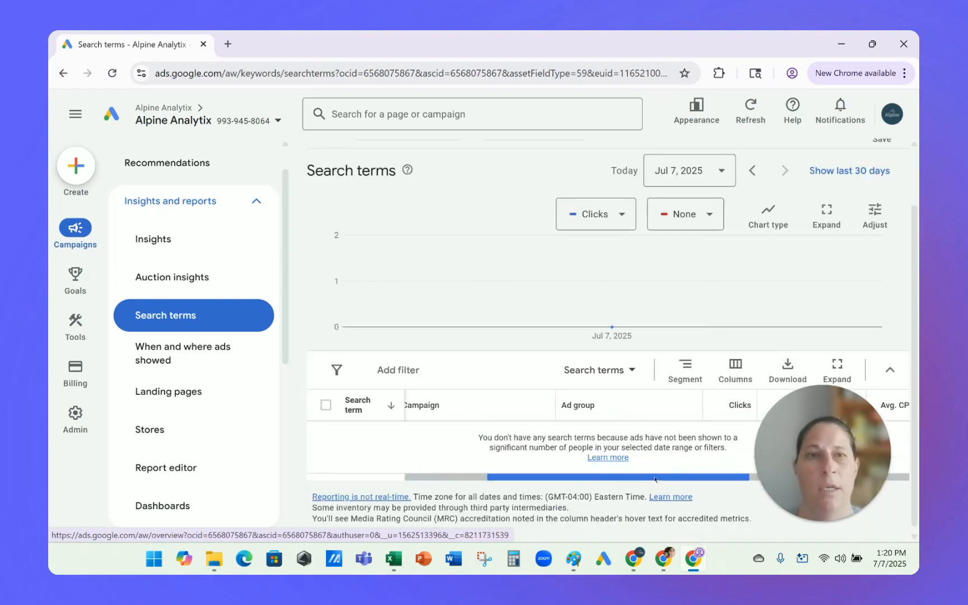
left_click(733, 369)
left_click(726, 412)
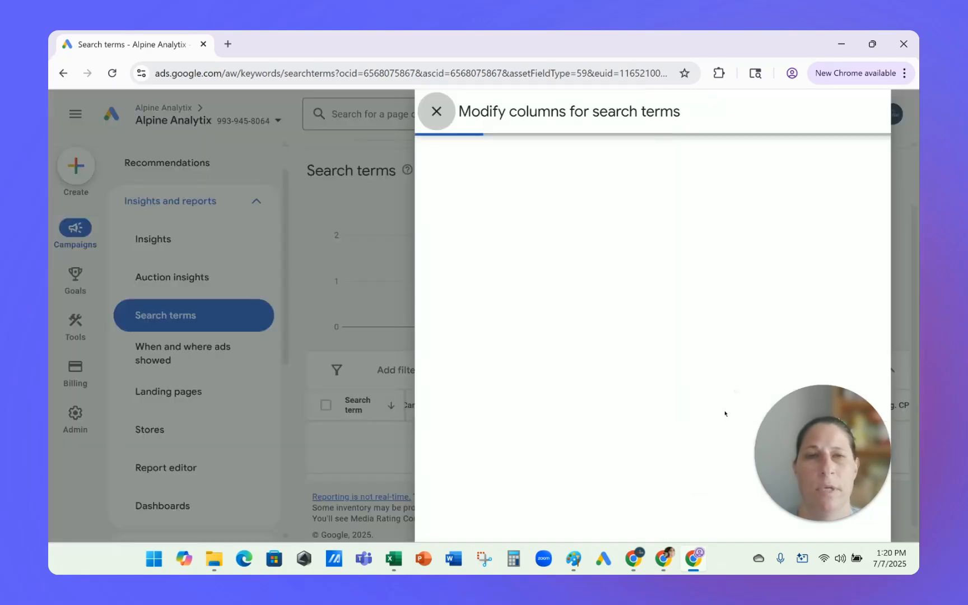
left_click(522, 383)
scroll(608, 250, "down", 1)
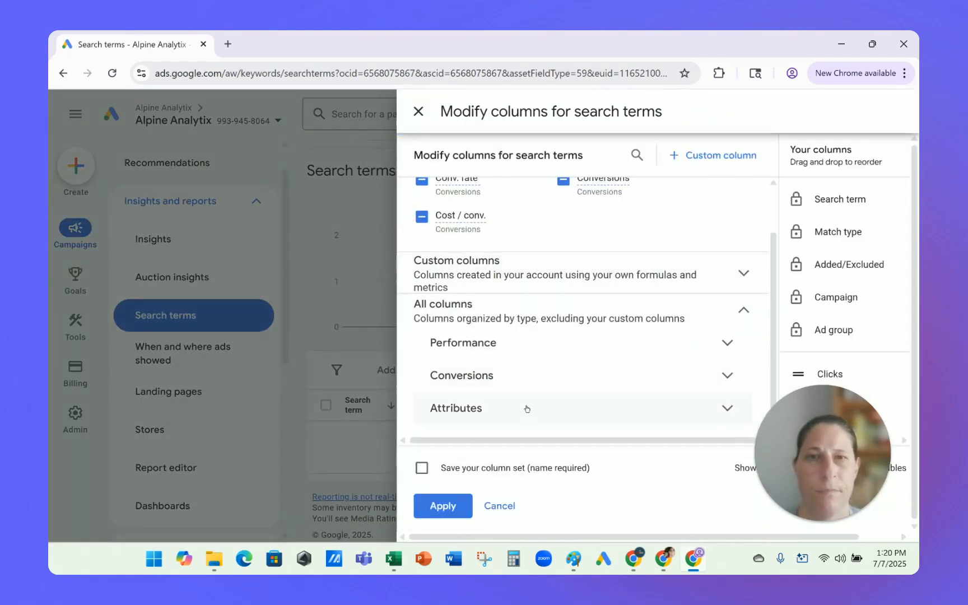
scroll(585, 285, "up", 1)
scroll(584, 284, "down", 2)
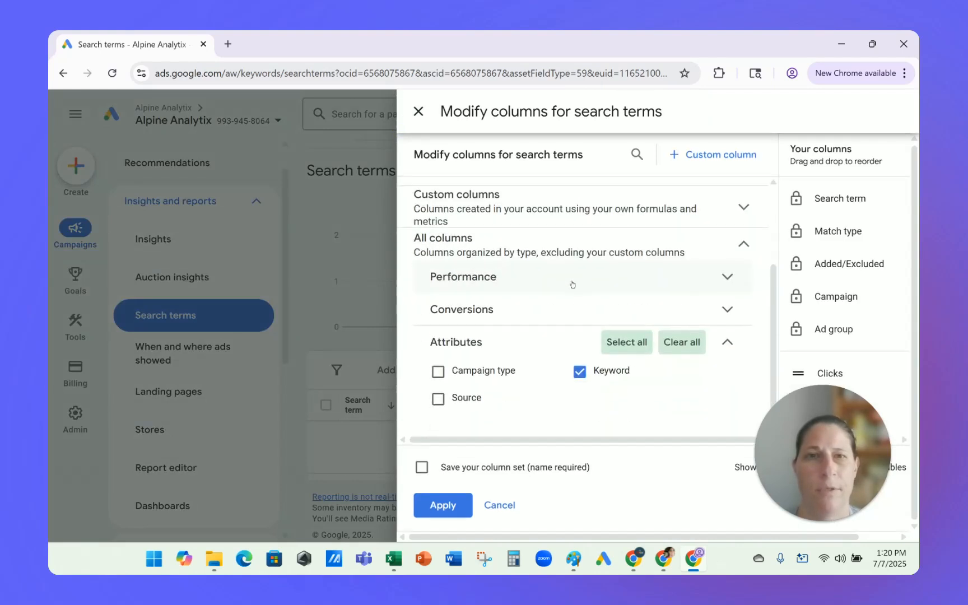
mouse_move(589, 370)
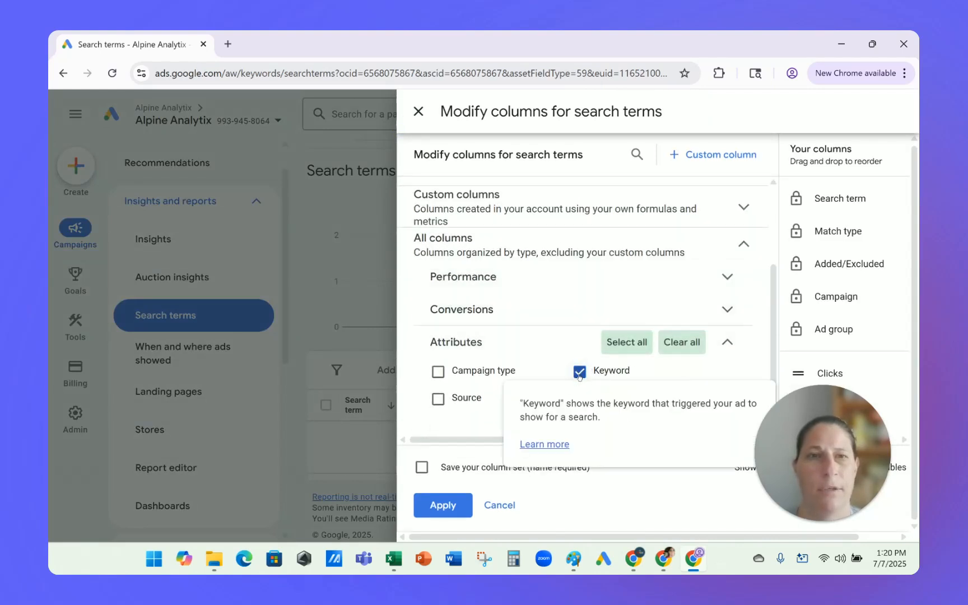
scroll(816, 330, "down", 4)
mouse_move(819, 314)
left_mouse_down()
mouse_move(805, 184)
mouse_move(810, 303)
left_mouse_up()
left_click(442, 505)
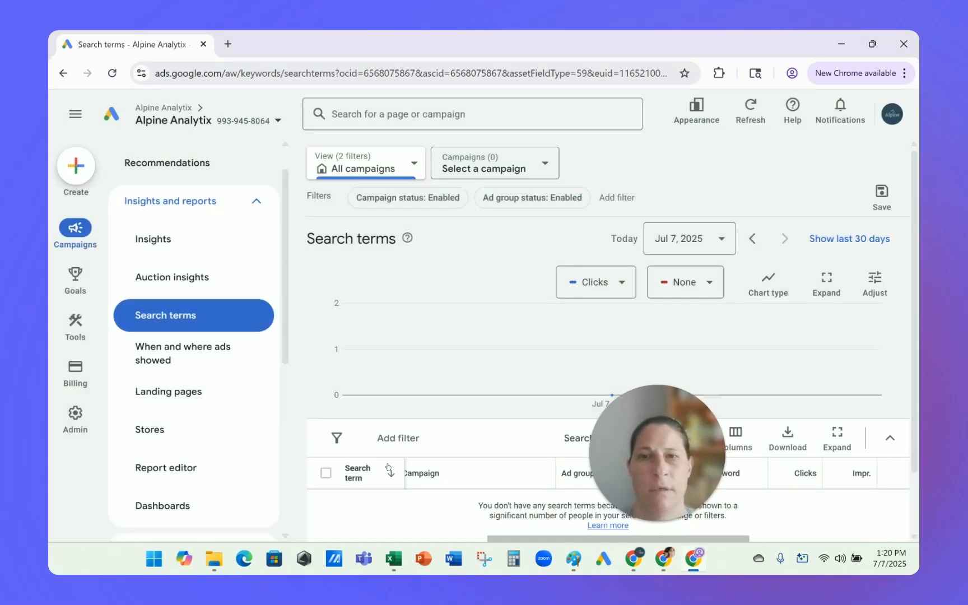
Step: Set the date range of the search terms report to All time
scroll(487, 266, "down", 2)
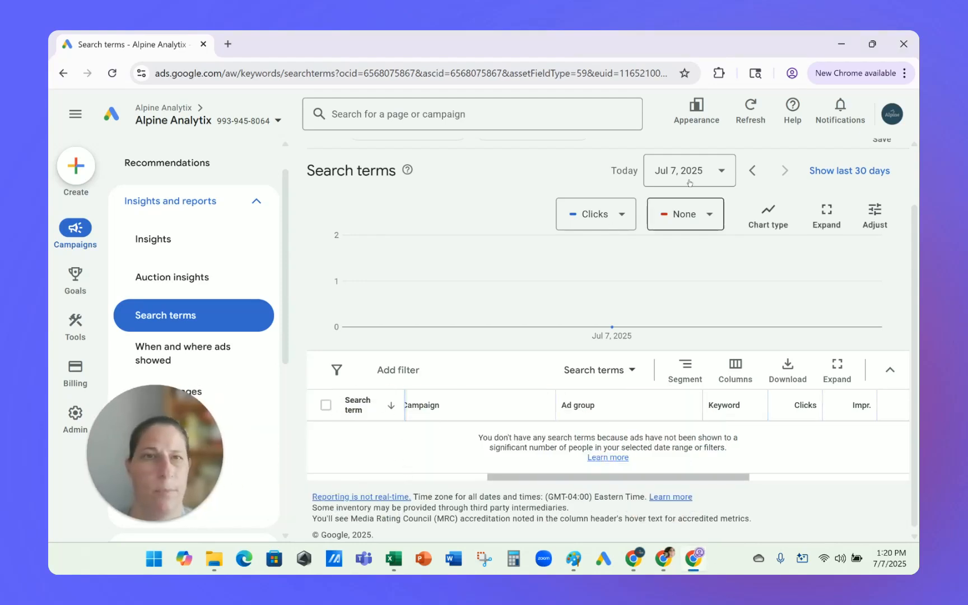
left_click(703, 169)
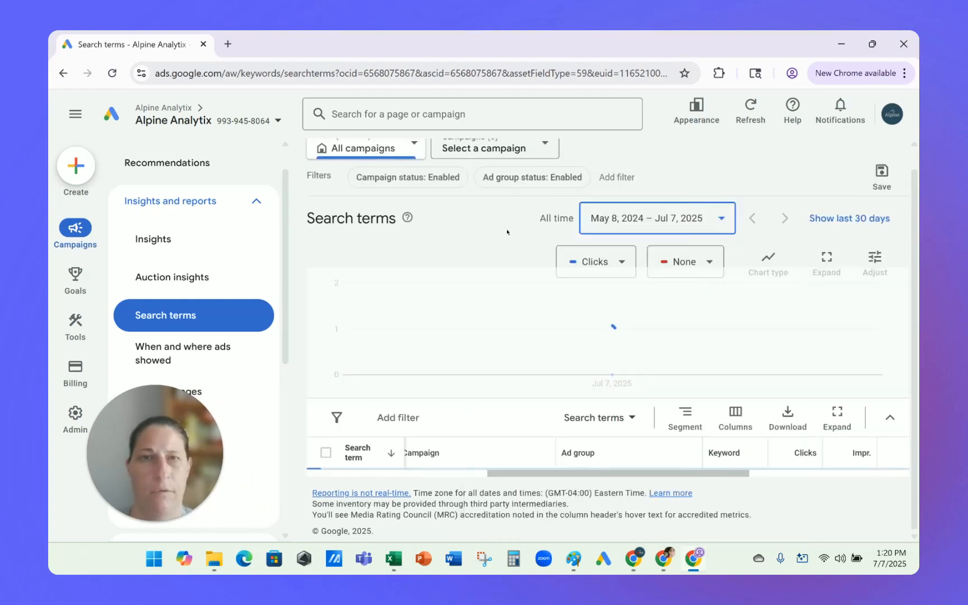
left_click(506, 462)
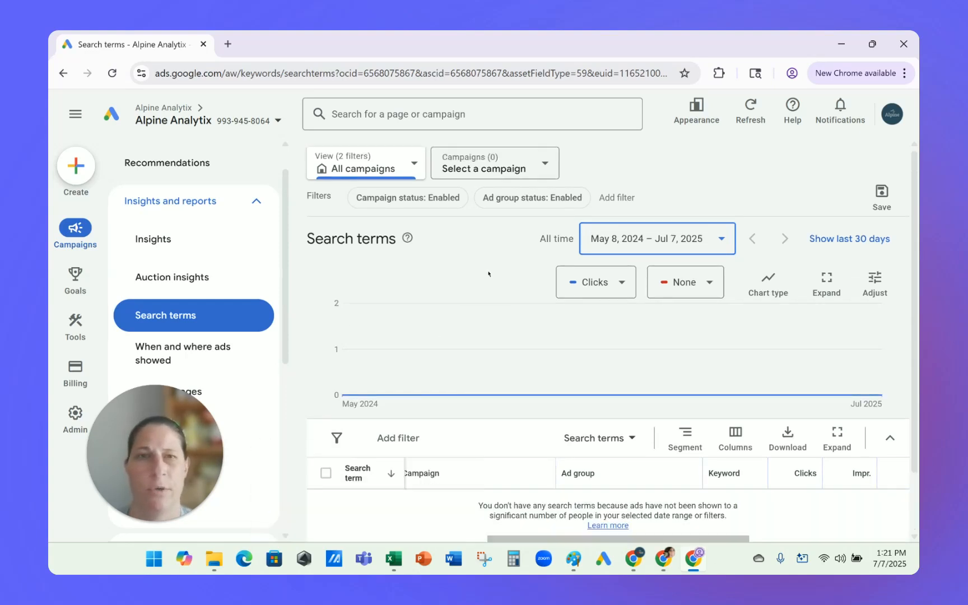
Step: Set both the campaign status and ad group status filters of the search terms report to All
left_click(422, 199)
left_click(399, 275)
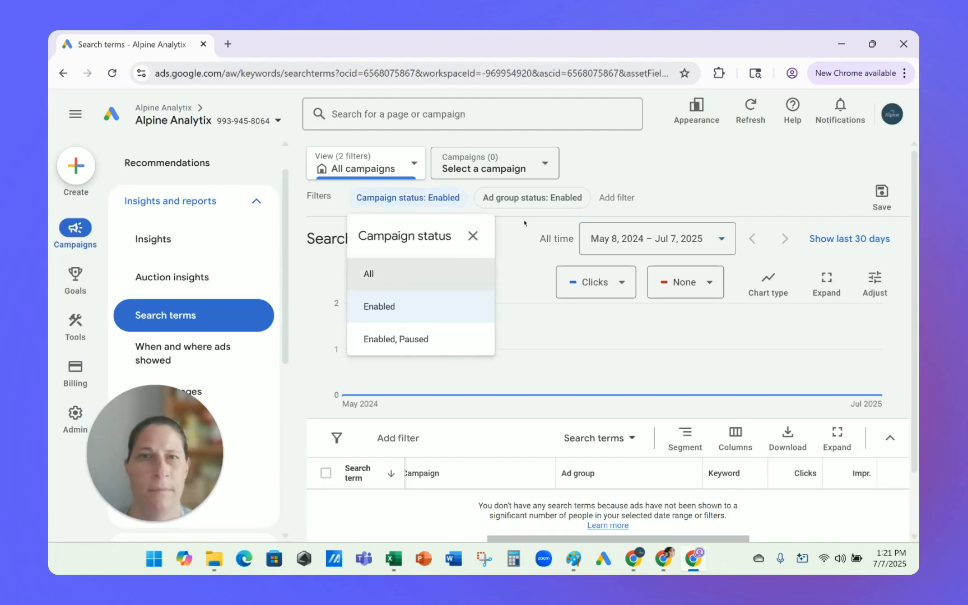
left_click(526, 203)
left_click(497, 275)
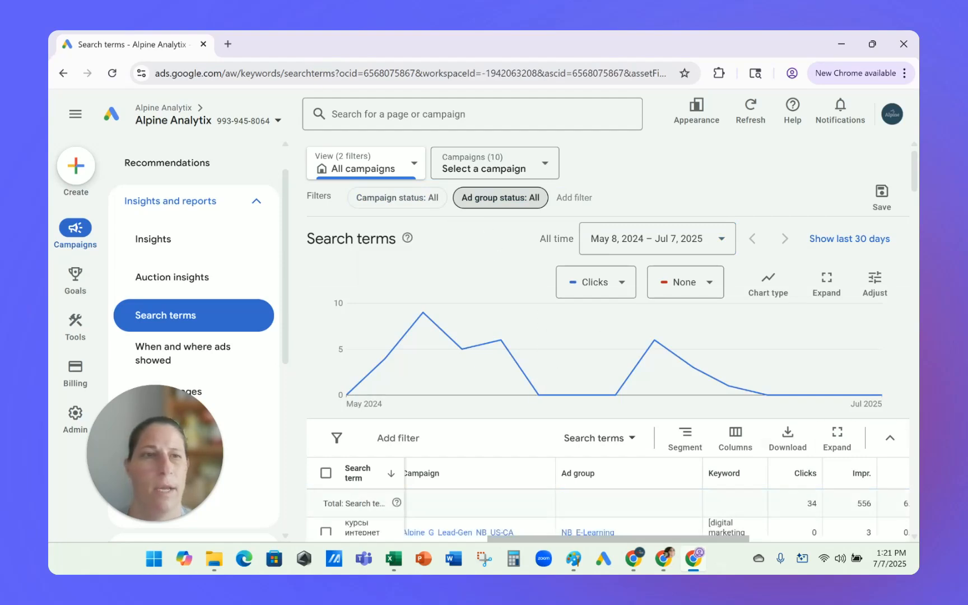
Step: Try adding the search term "www digitstem com" as a negative keyword at campaign level and to the Master Negative List, and cancel
scroll(916, 433, "down", 4)
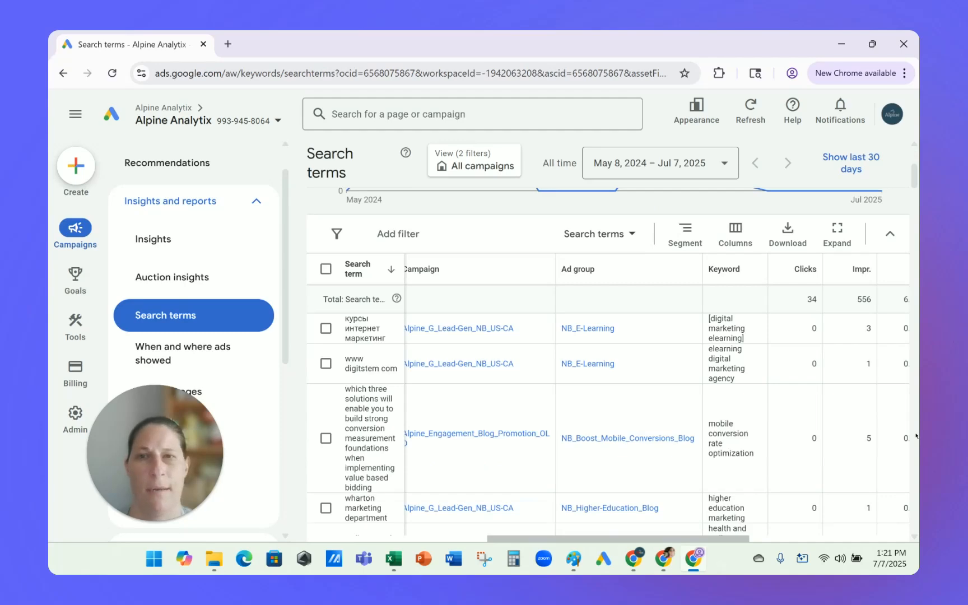
scroll(917, 436, "down", 1)
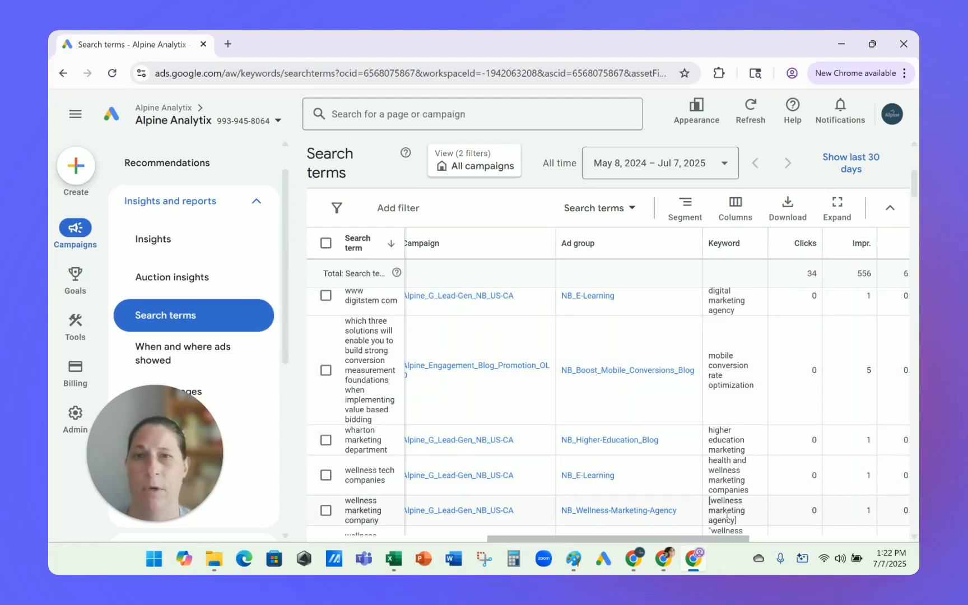
left_click(326, 296)
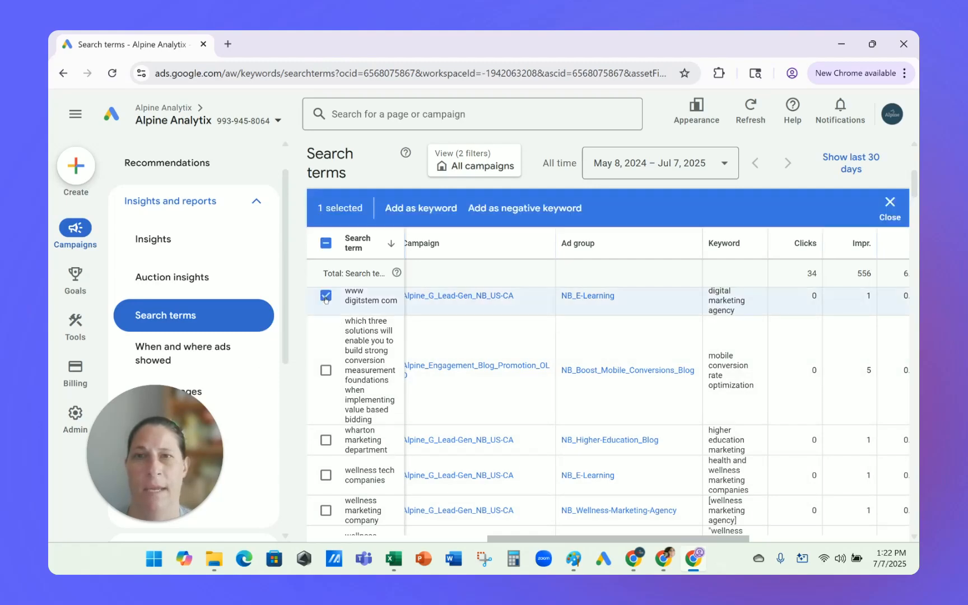
left_click(521, 210)
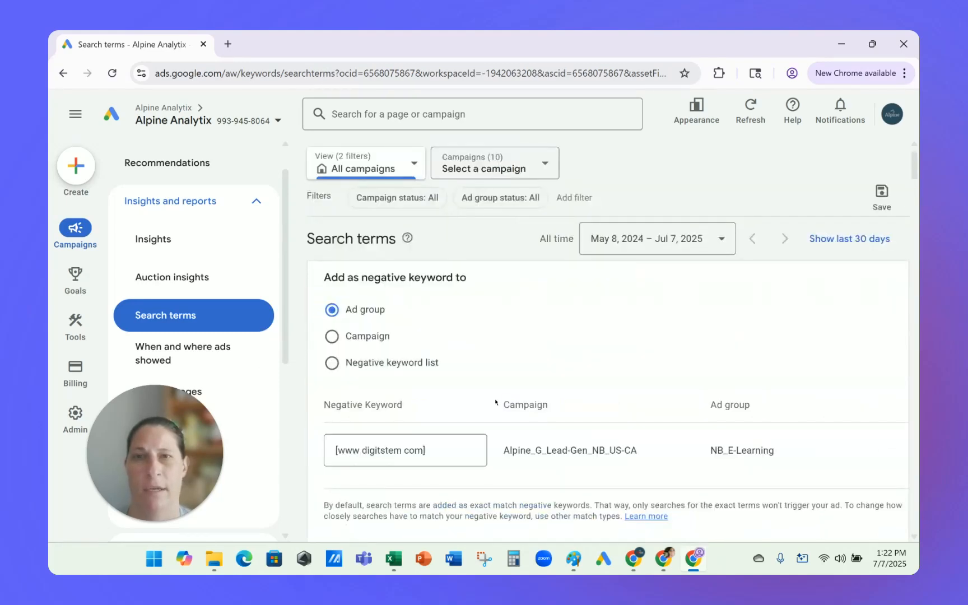
left_click(332, 338)
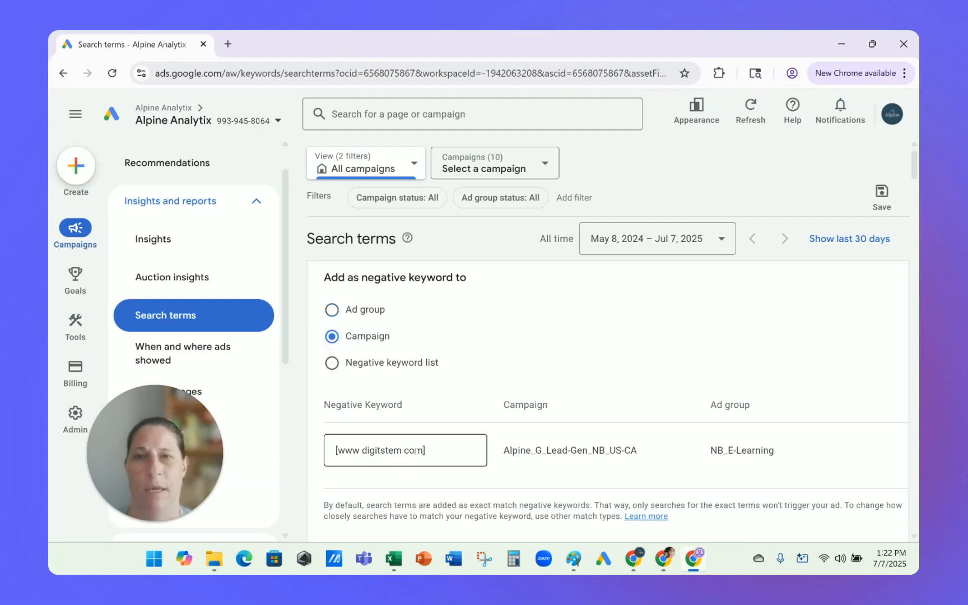
left_click(334, 363)
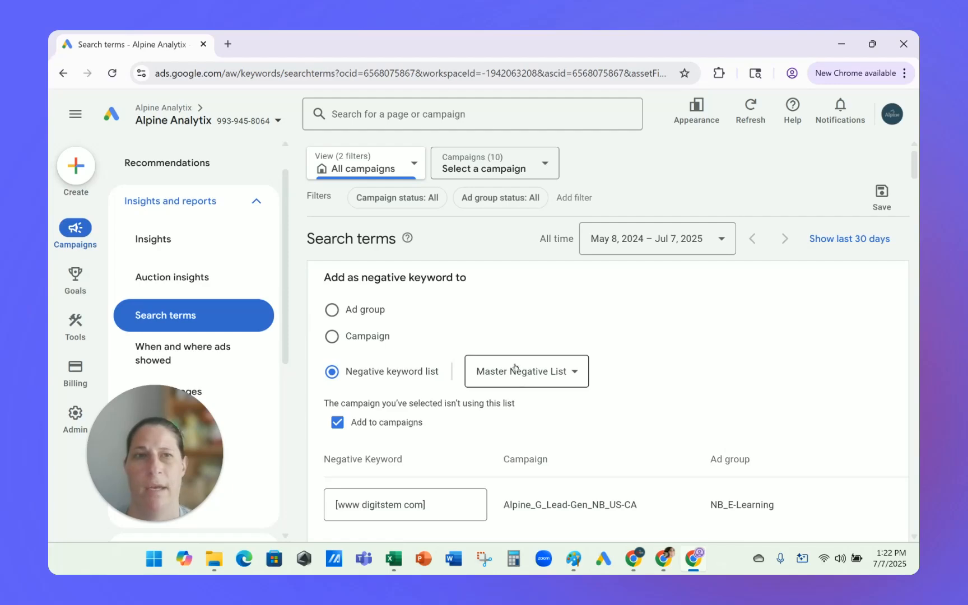
scroll(526, 376, "down", 5)
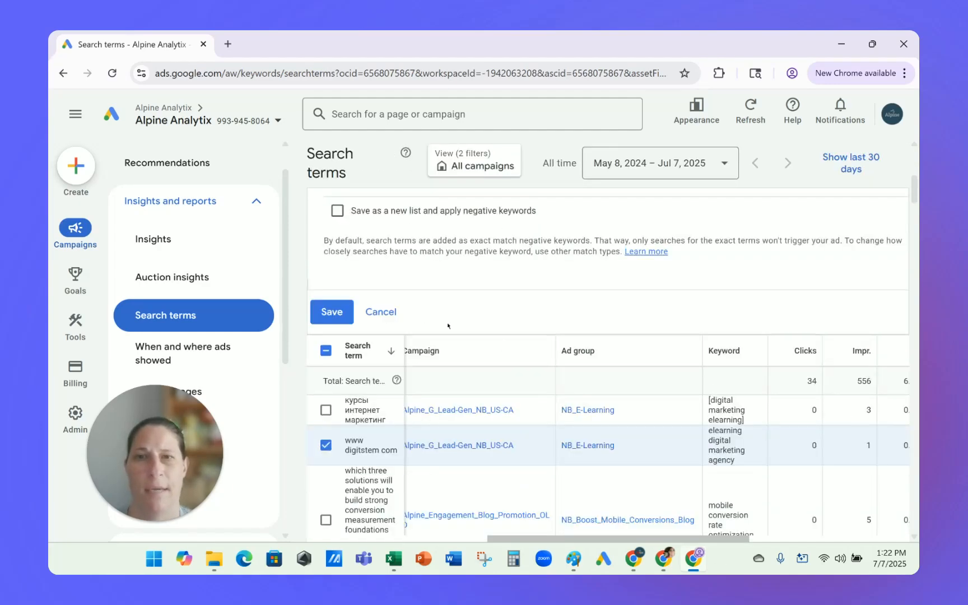
left_click(383, 313)
Step: Sort the search terms by cost from highest to lowest and filter them to conversions greater than 1
left_click_drag(632, 538, 733, 539)
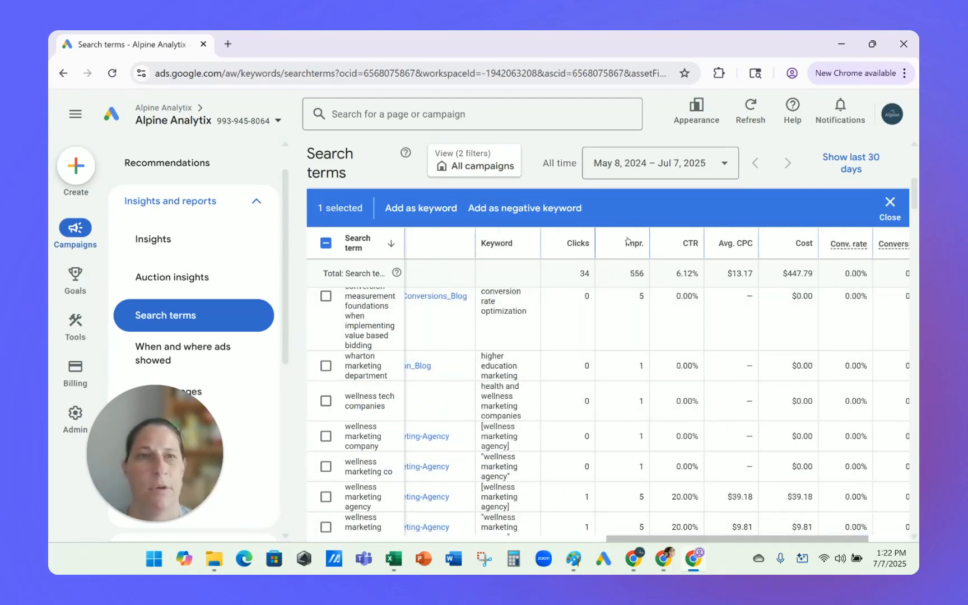
left_click(793, 247)
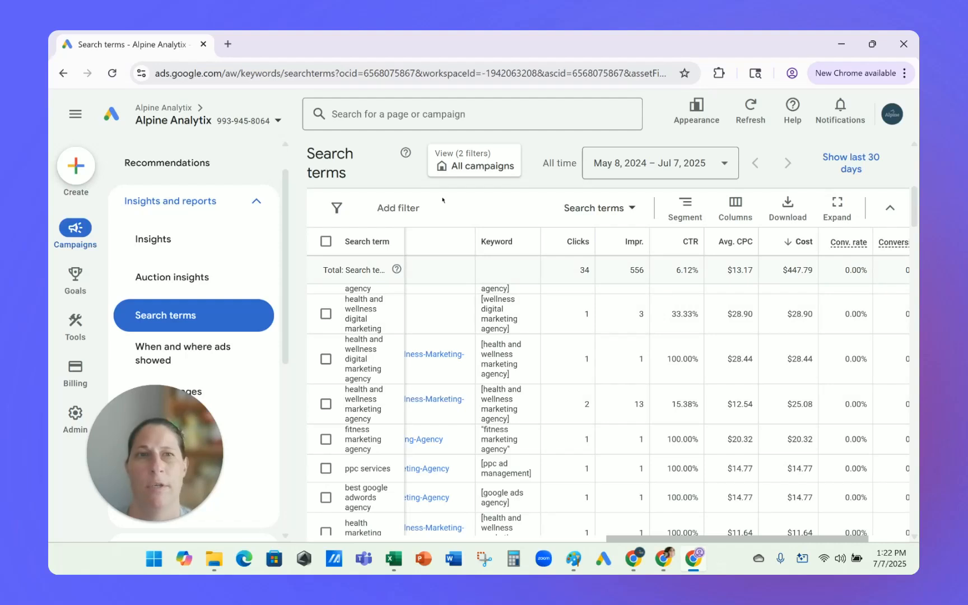
left_click(408, 217)
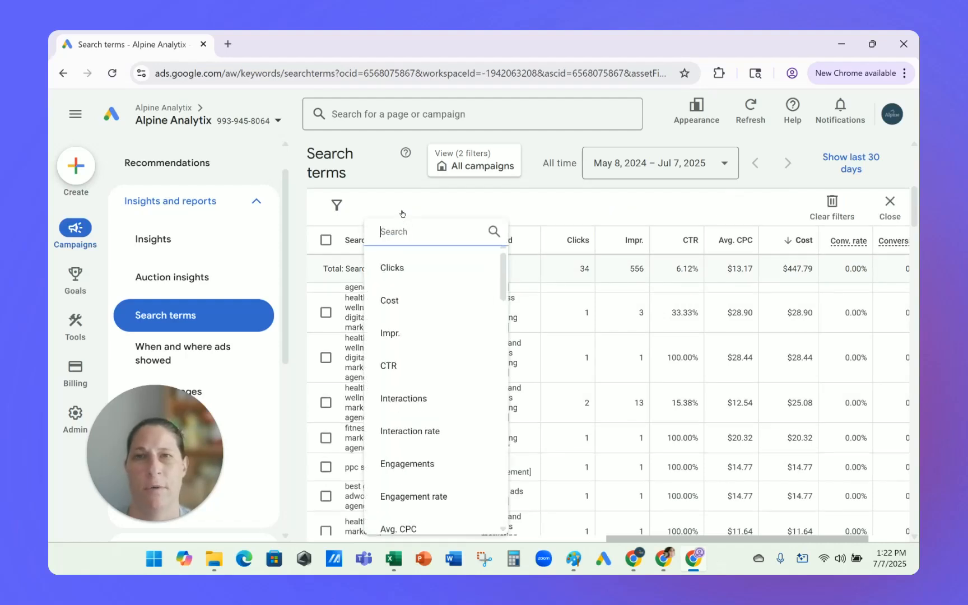
type("conver")
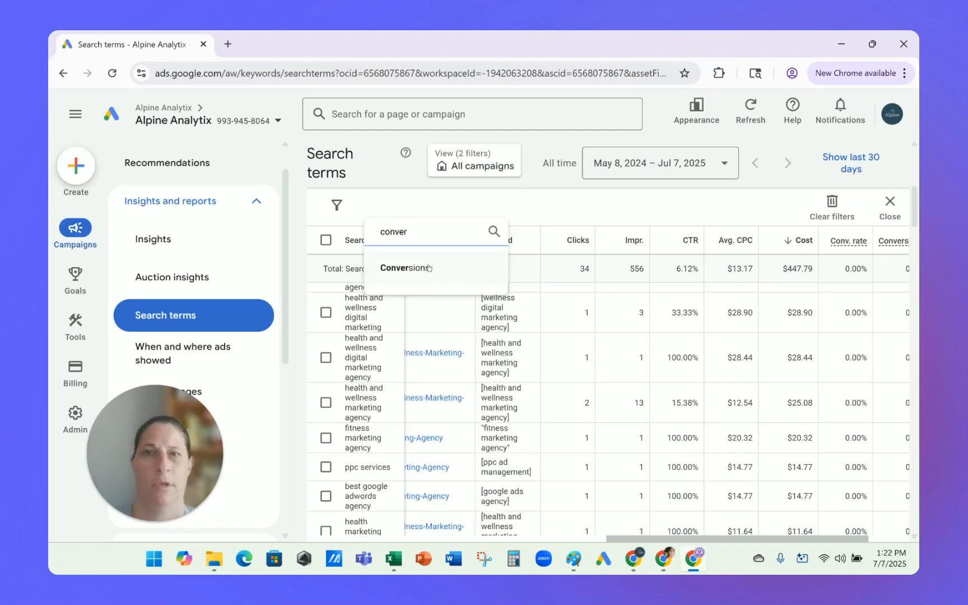
left_click(429, 269)
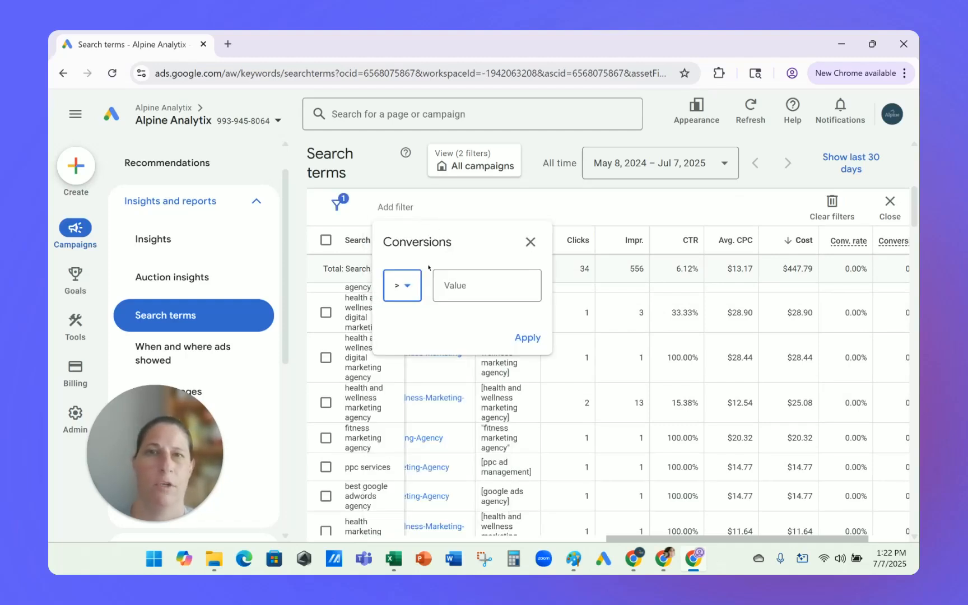
type("1")
left_click(525, 338)
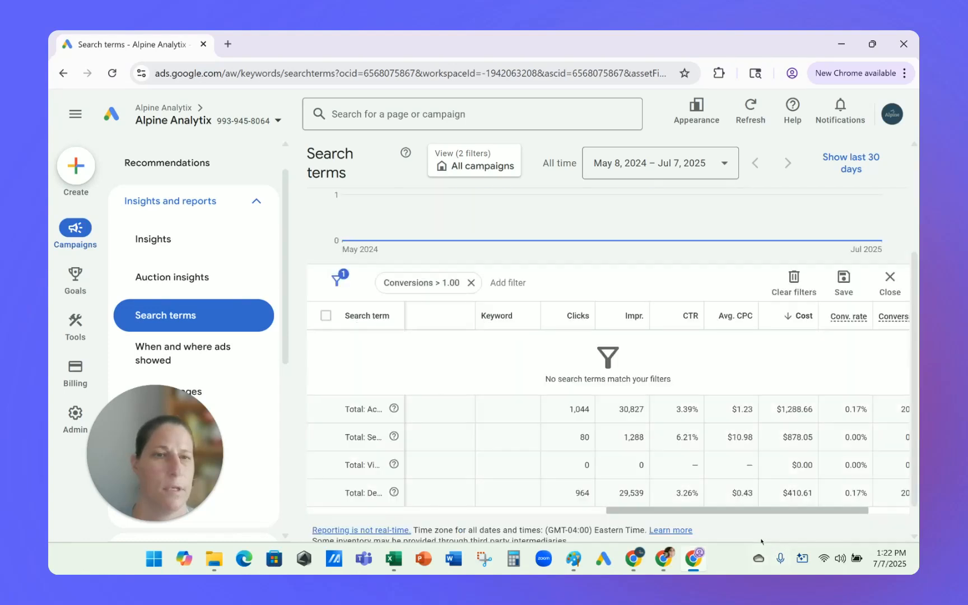
Step: Change the Conversions filter to less than 1, review the costs of the matching search terms, and remove the filter
left_click_drag(753, 511, 795, 512)
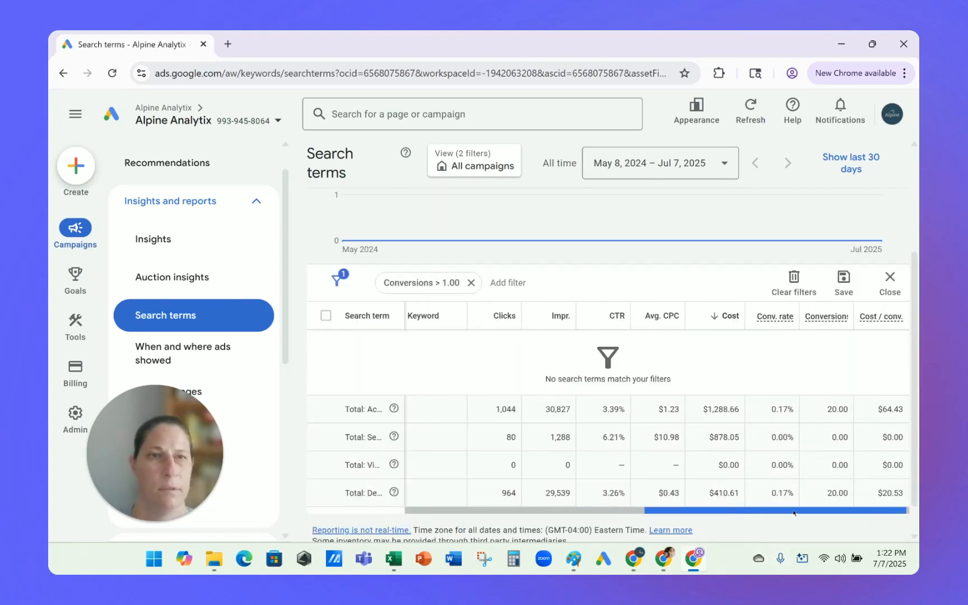
left_click(423, 284)
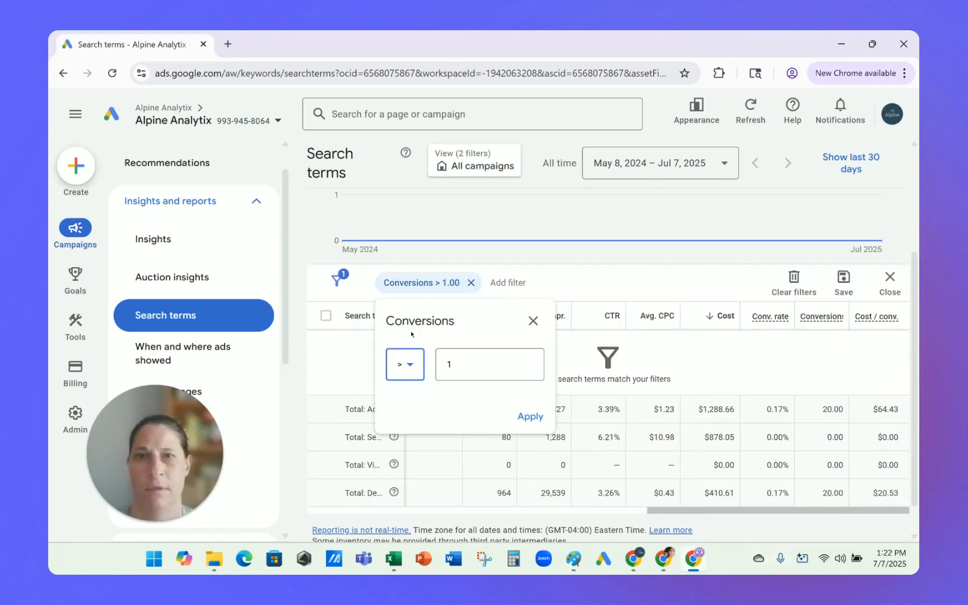
left_click(415, 368)
left_click(412, 408)
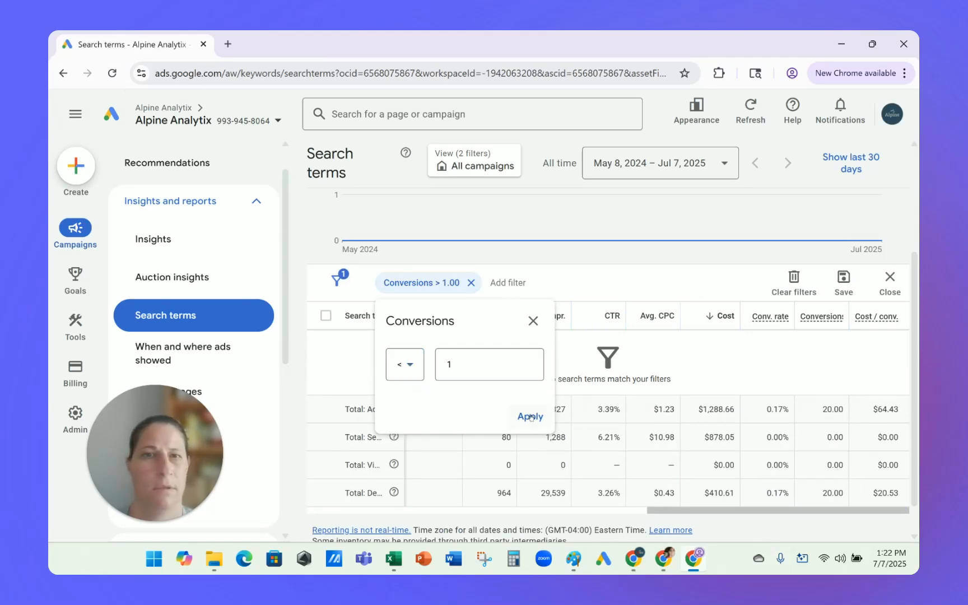
left_click(530, 416)
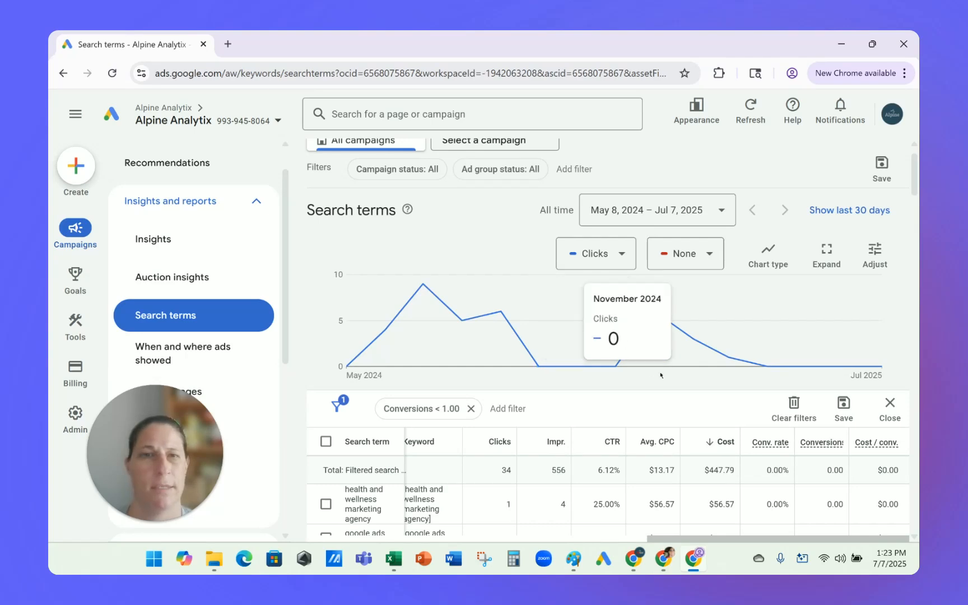
scroll(591, 335, "down", 1)
scroll(591, 335, "down", 1)
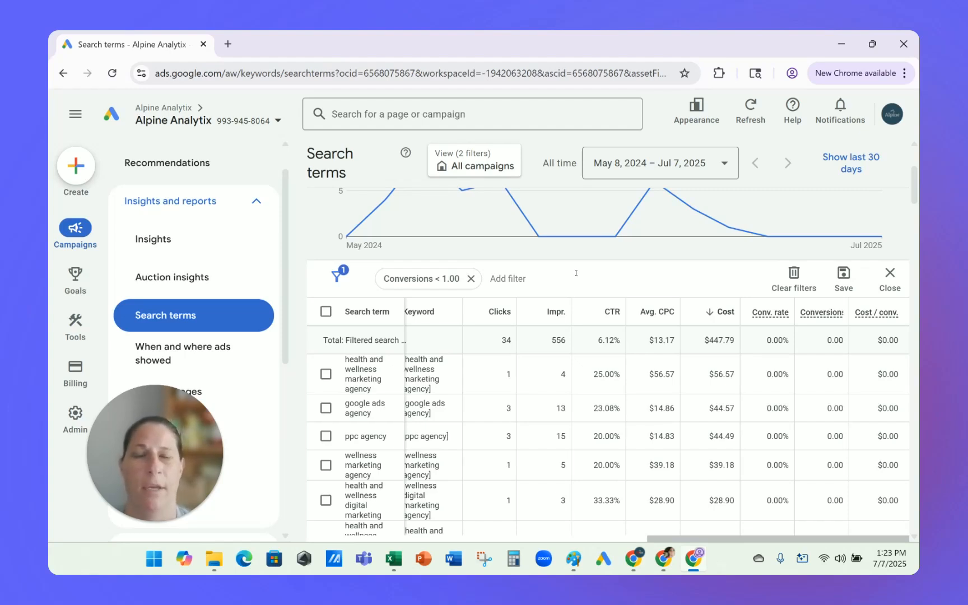
left_click(471, 279)
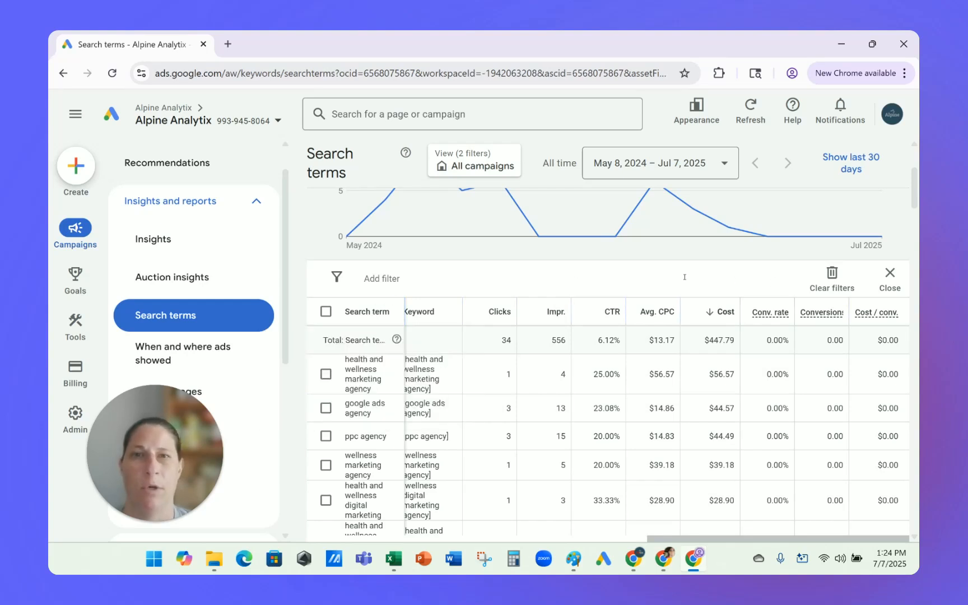
Step: Open the Overview page for all campaigns and set its date range to Today
left_click(122, 230)
left_click(645, 240)
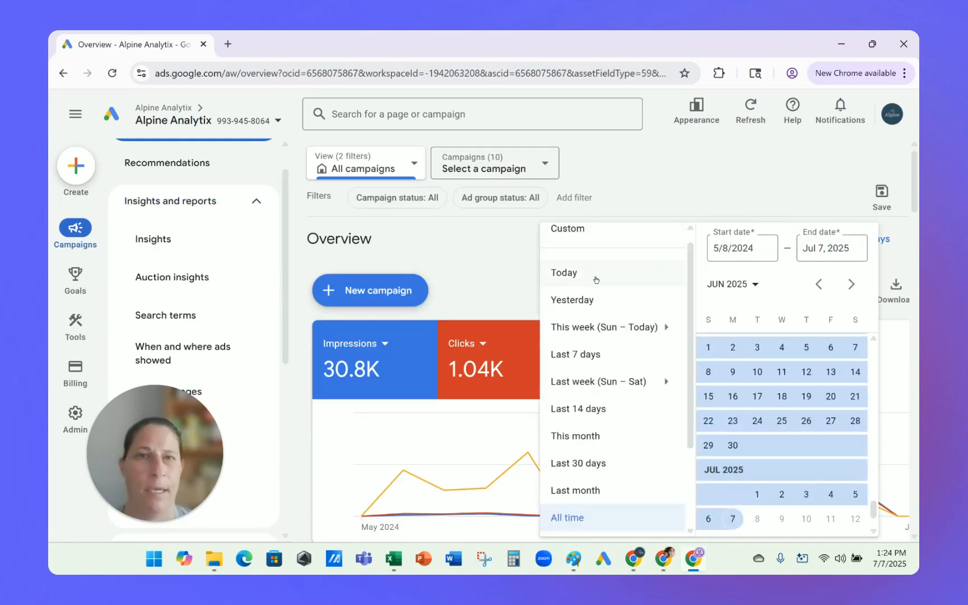
left_click(558, 271)
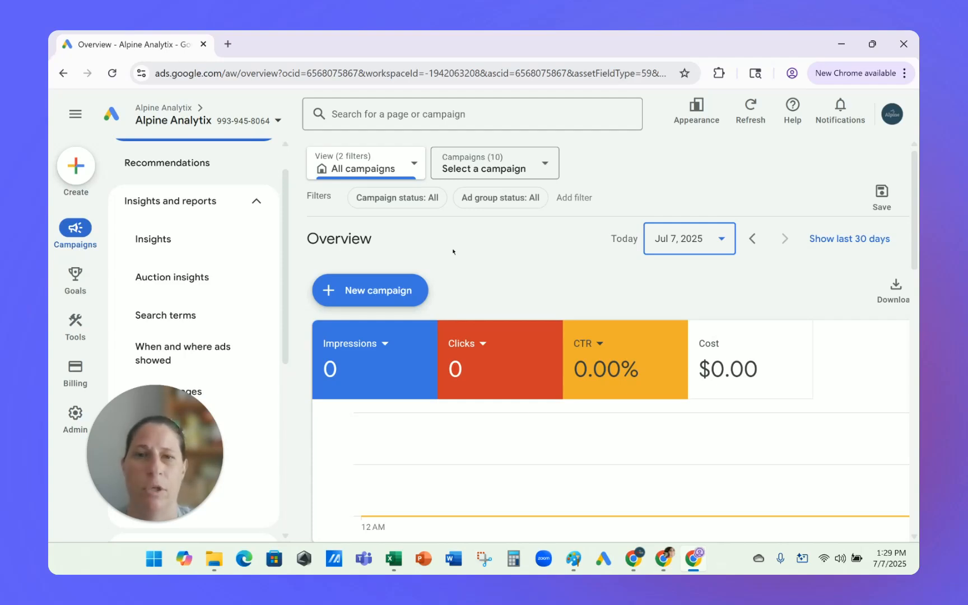
left_click(455, 250)
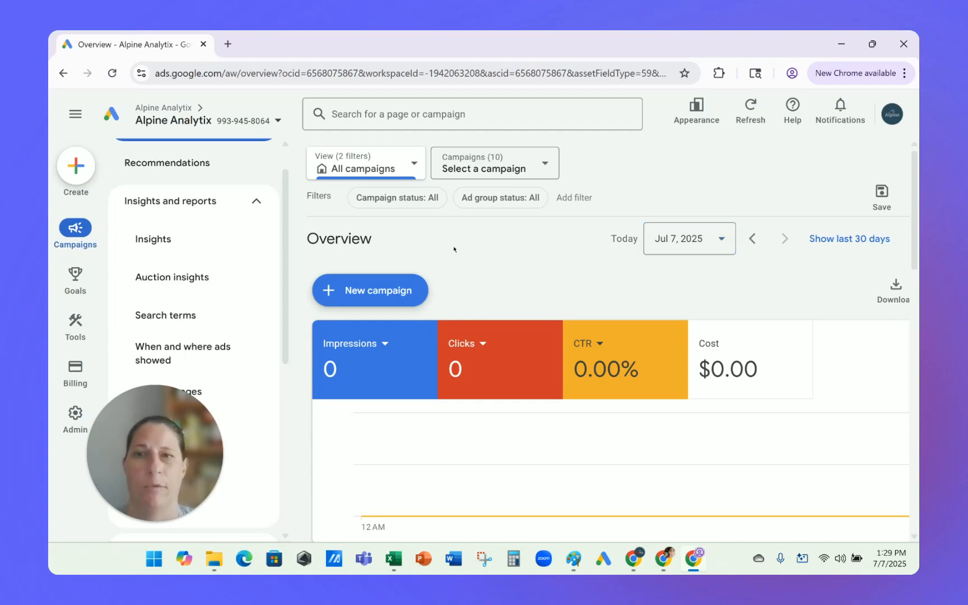